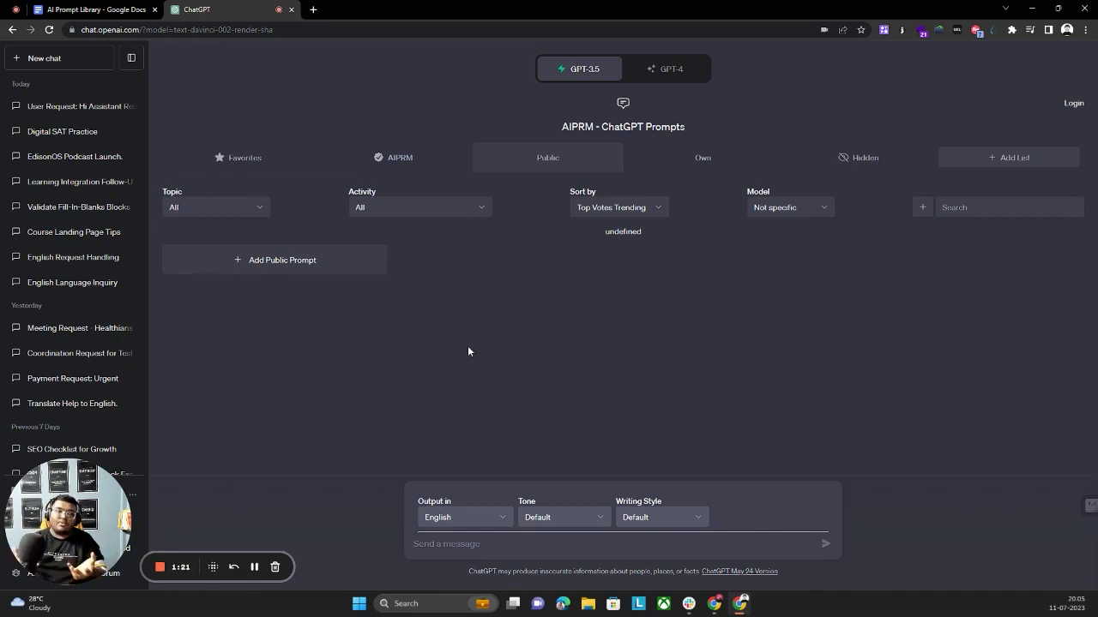
Step: Send the prompt "How to write an essay" in the new chat
click(442, 546)
text(W)
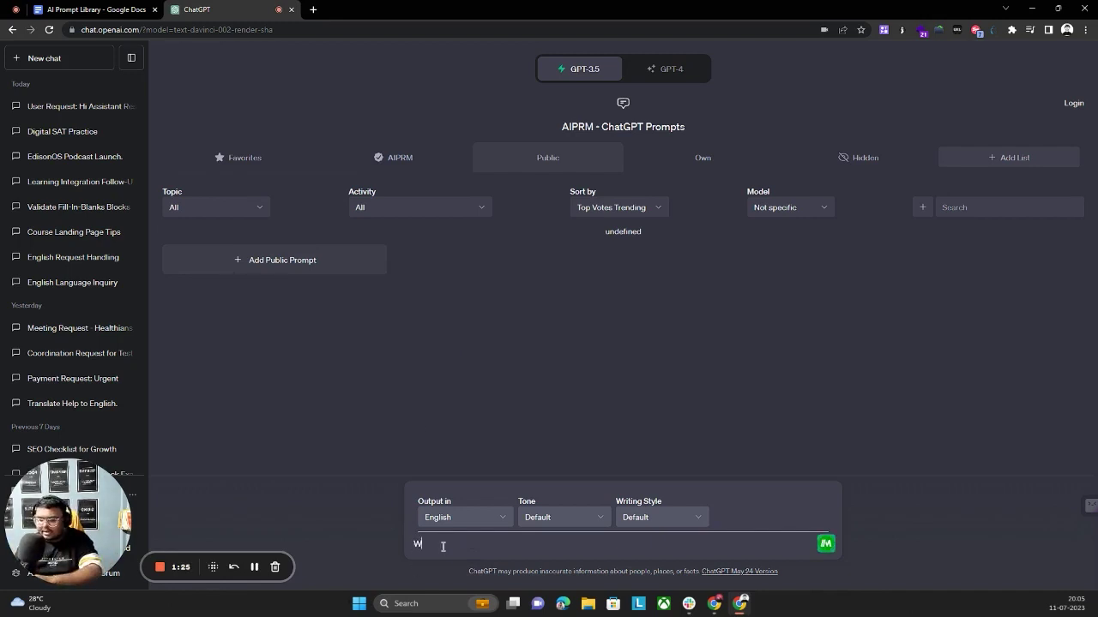
text(rte)
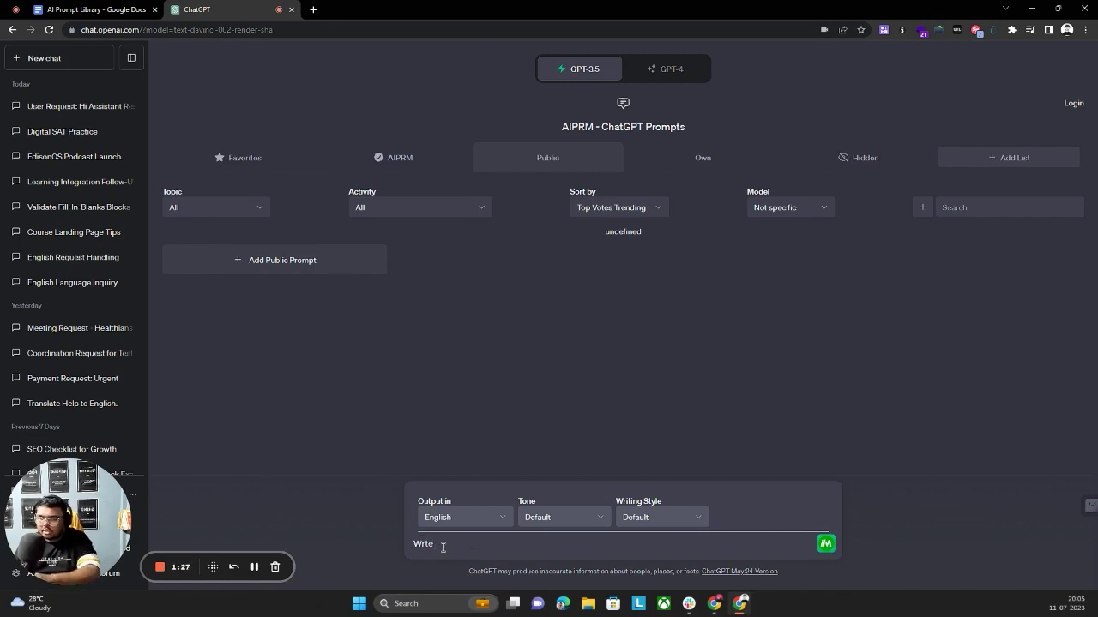
key(BackSpace)
key(BackSpace)
key(BackSpace)
key(BackSpace)
text(H)
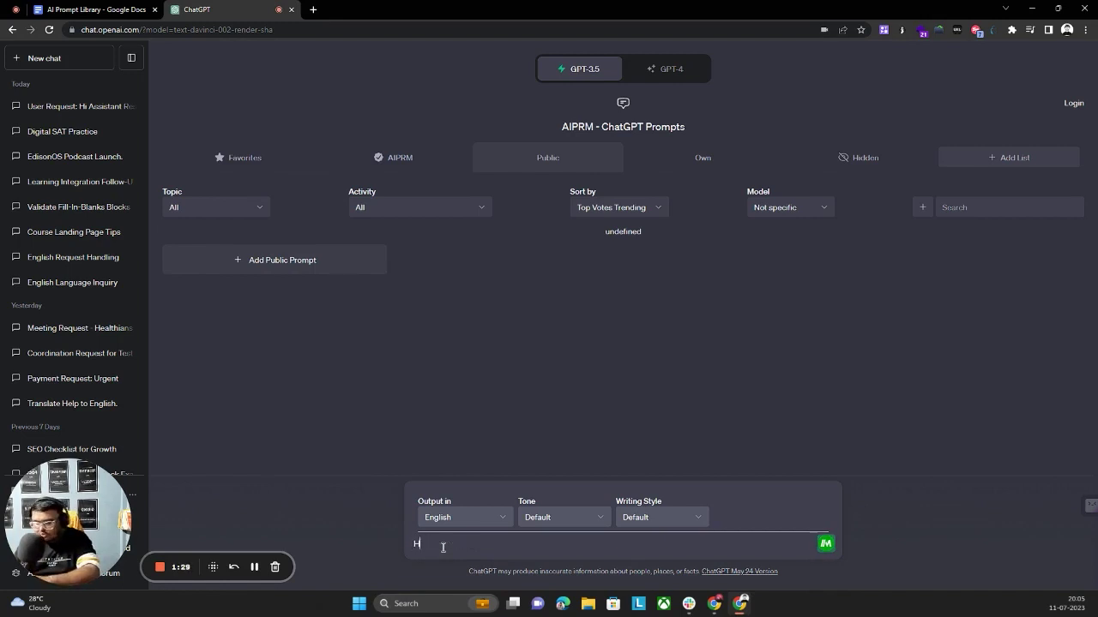
text(ow t)
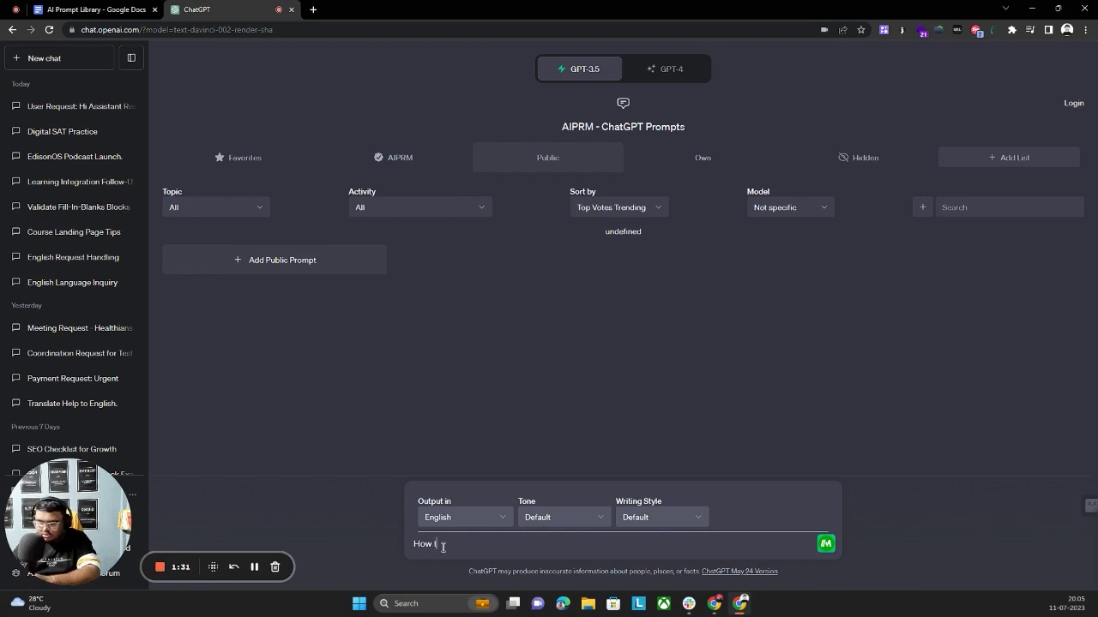
text(o write )
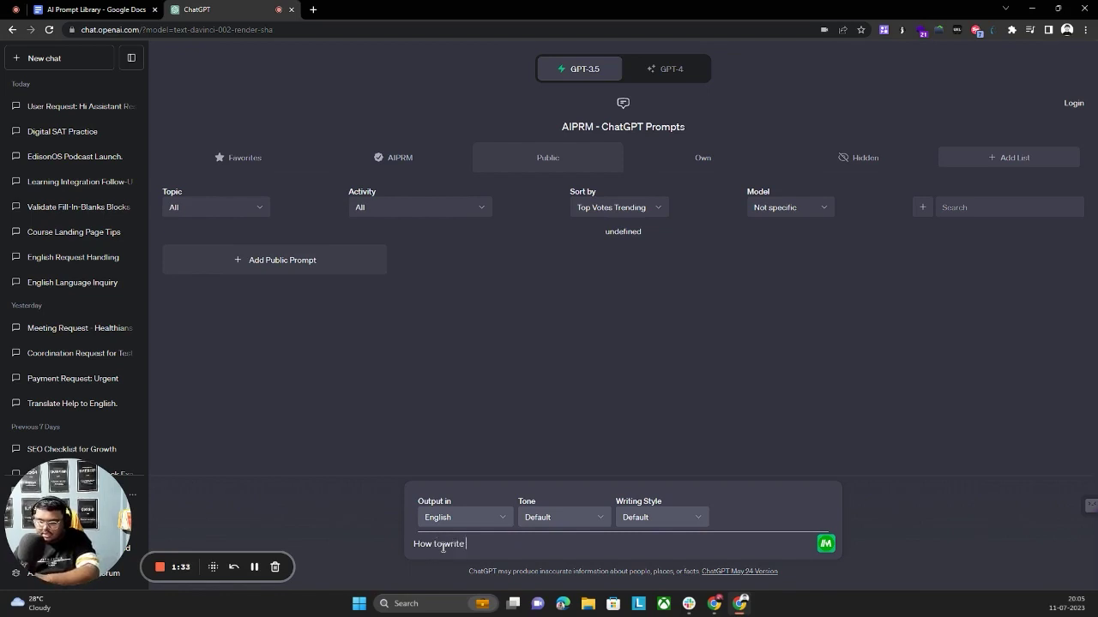
text(an essay)
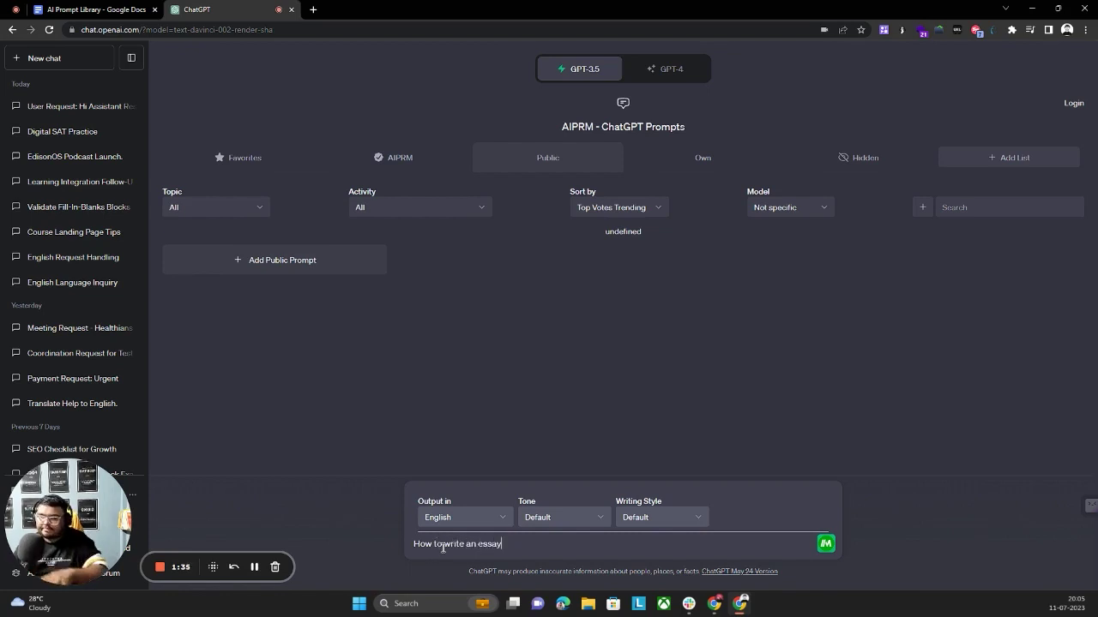
key(Return)
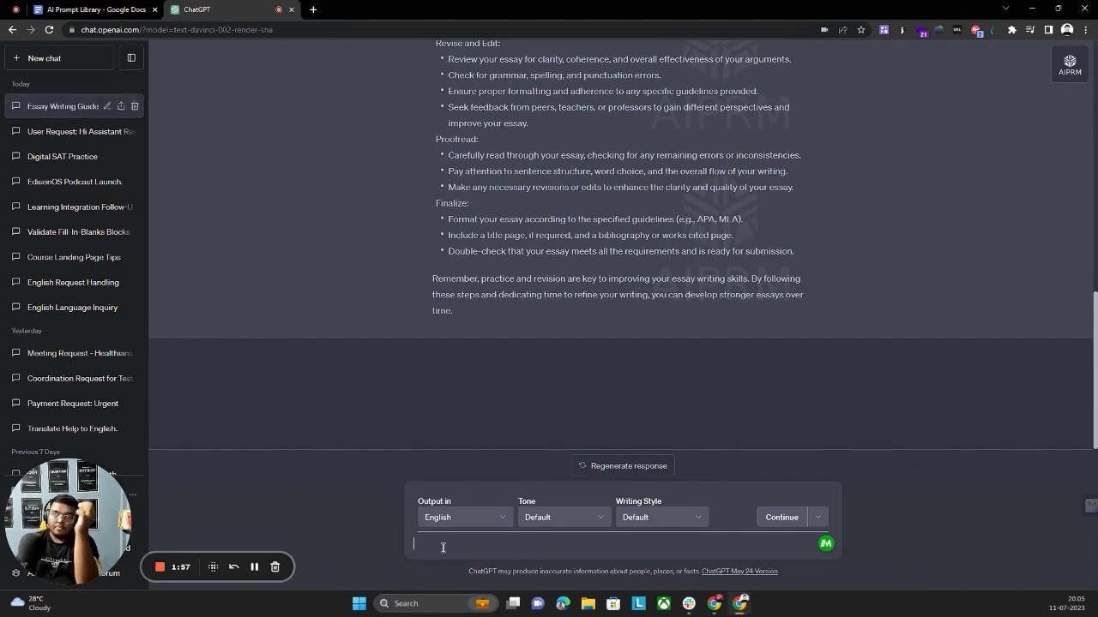
Step: Read through the generated essay-writing guide from the original question to its closing paragraph
scroll(510, 423, up, 15)
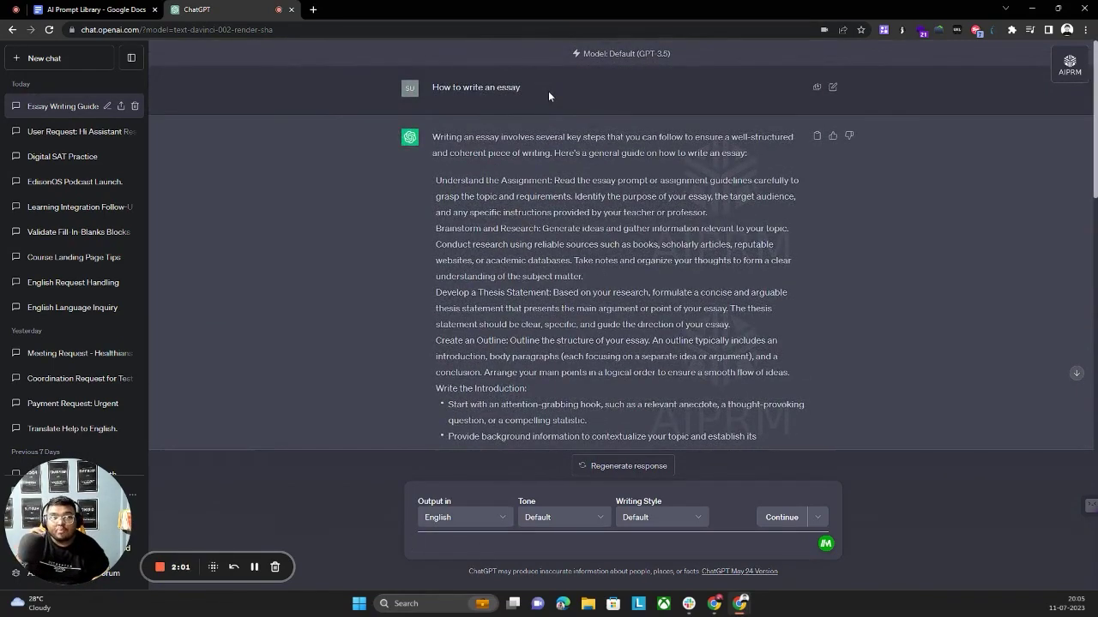
scroll(534, 317, down, 3)
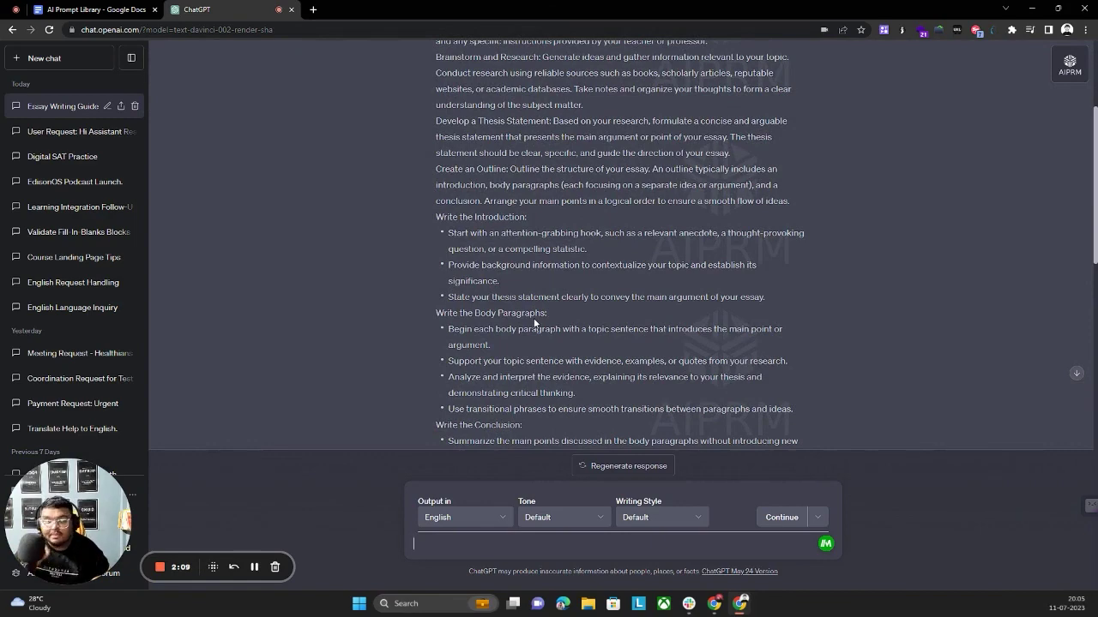
scroll(534, 323, down, 1)
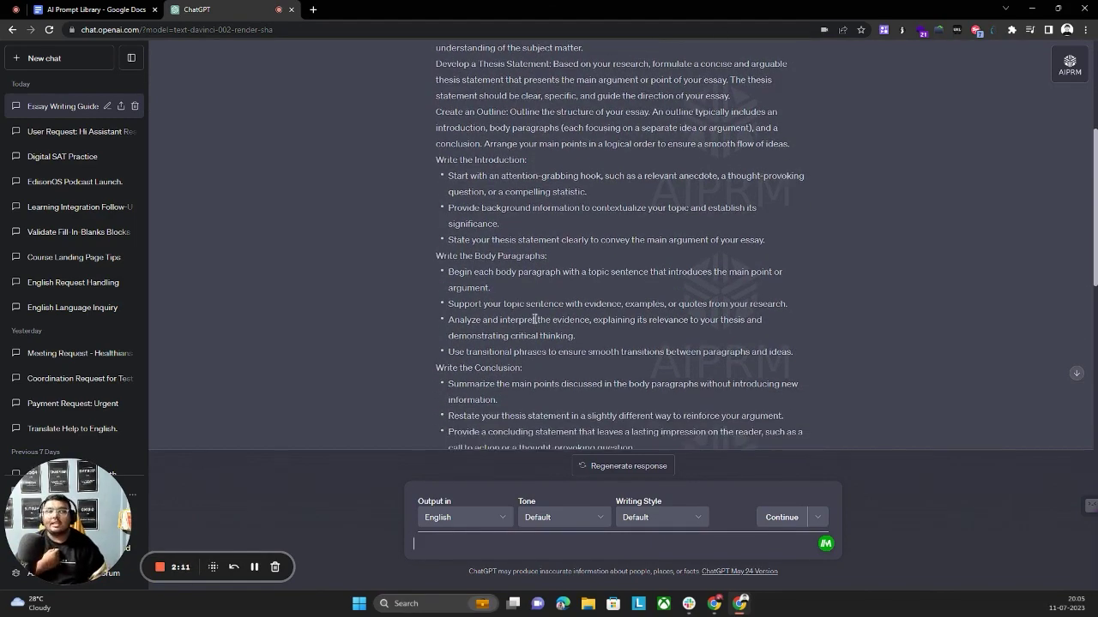
scroll(534, 342, down, 3)
scroll(708, 411, down, 3)
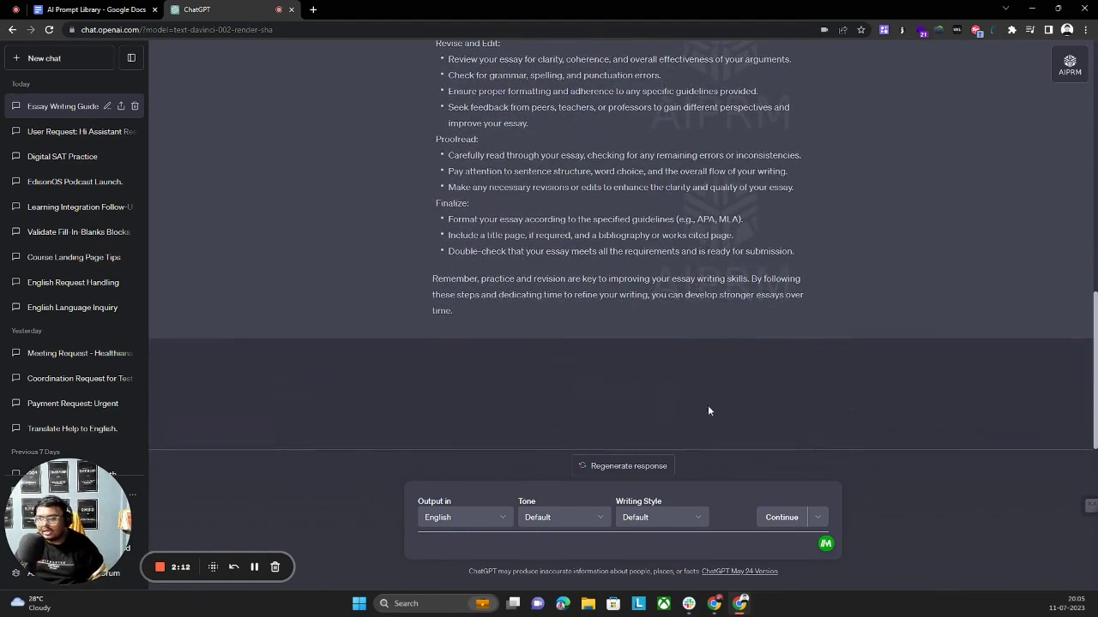
Step: Begin a follow-up prompt with "i am a teacher an i want a simple plan to teach"
click(513, 542)
text(I am a)
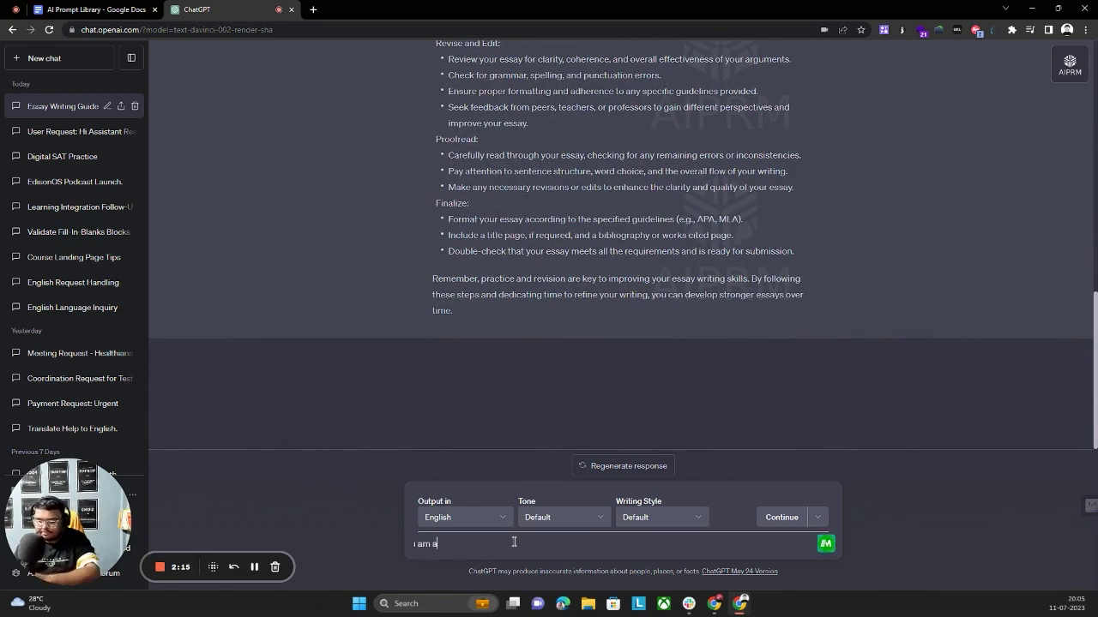
text( teacher an )
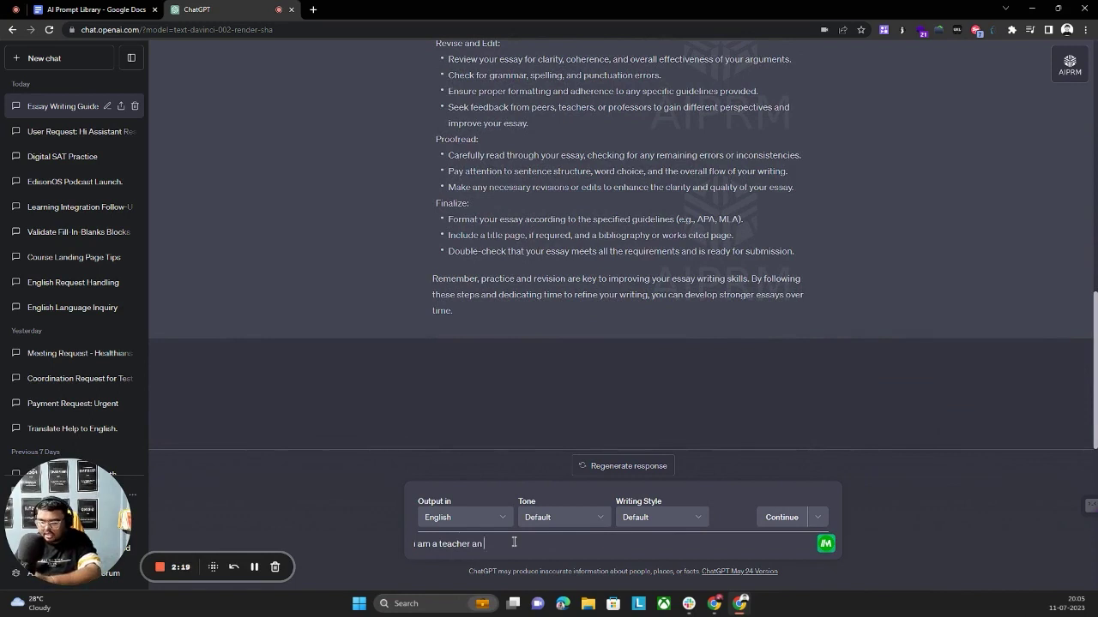
text(I want a)
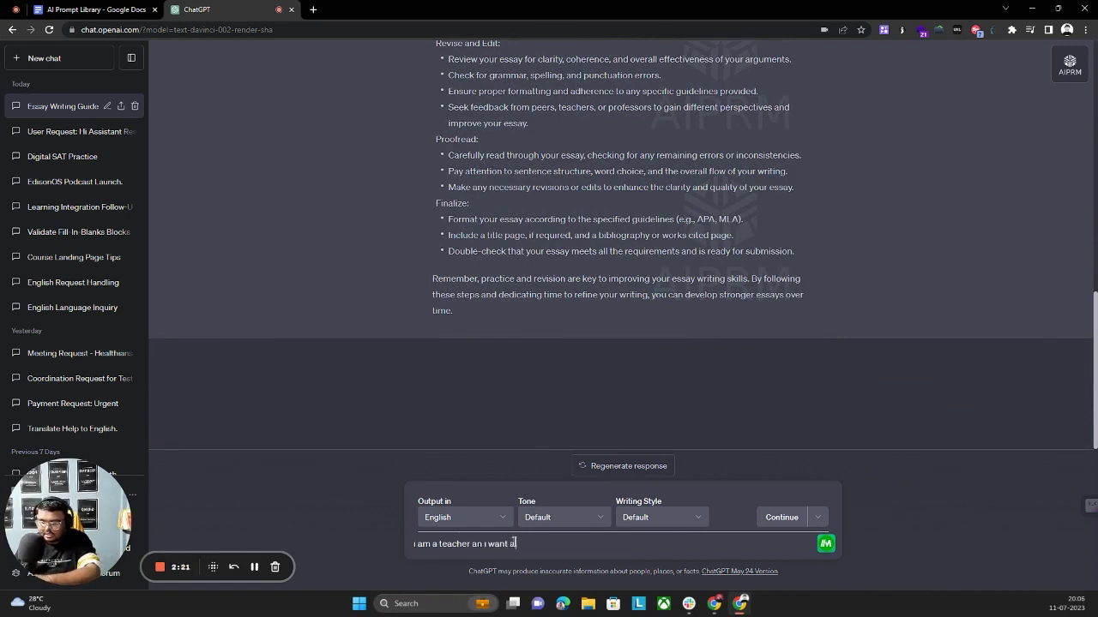
text(simp)
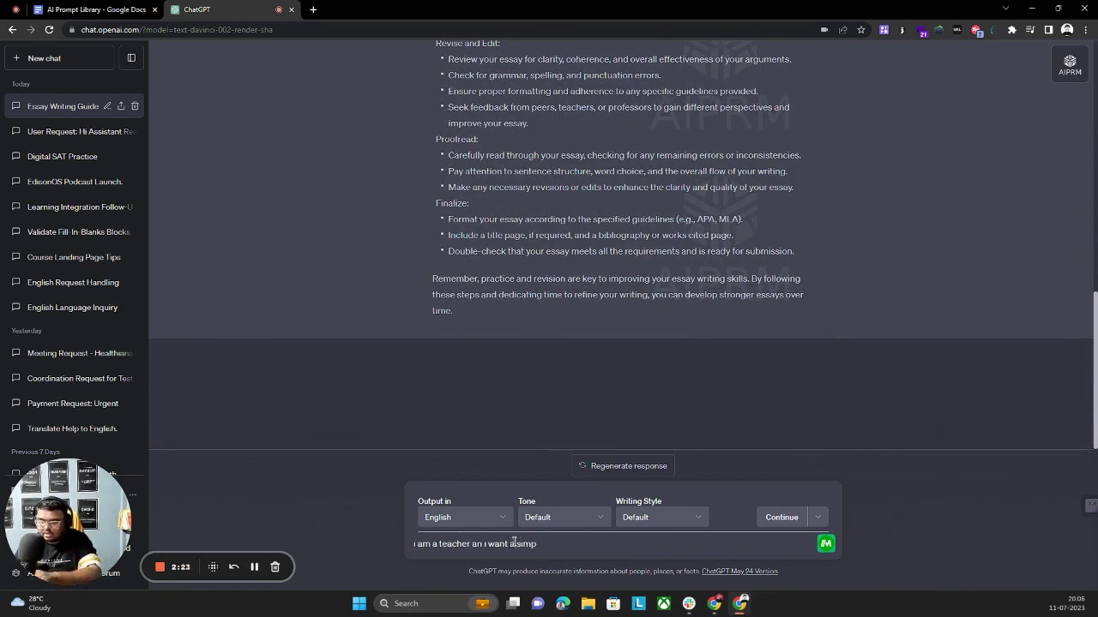
key(BackSpace)
text(ple)
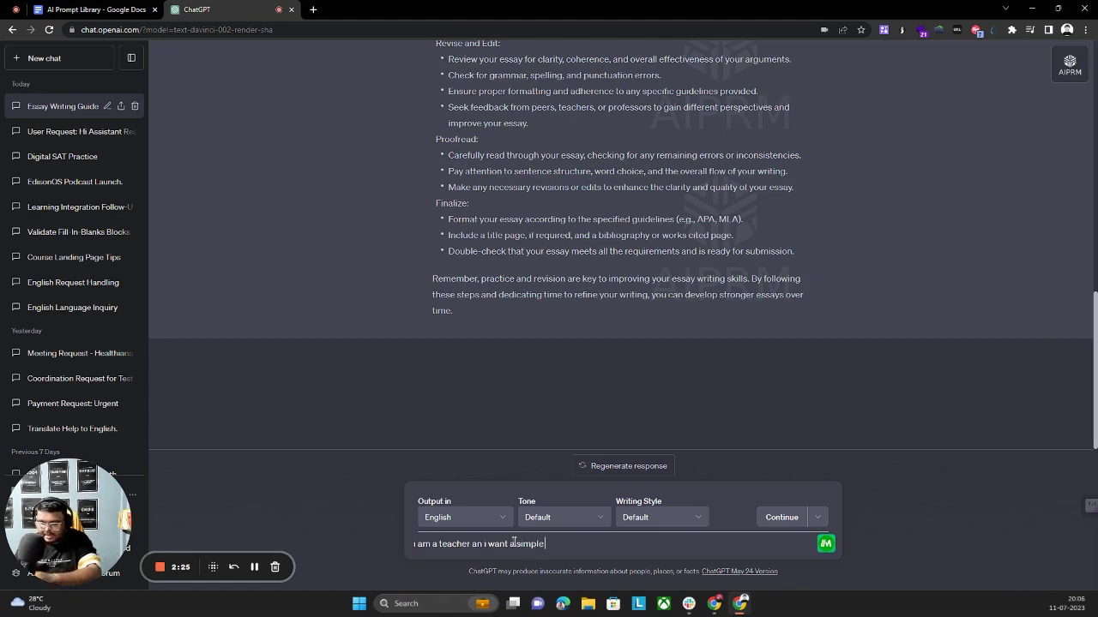
text( plan to)
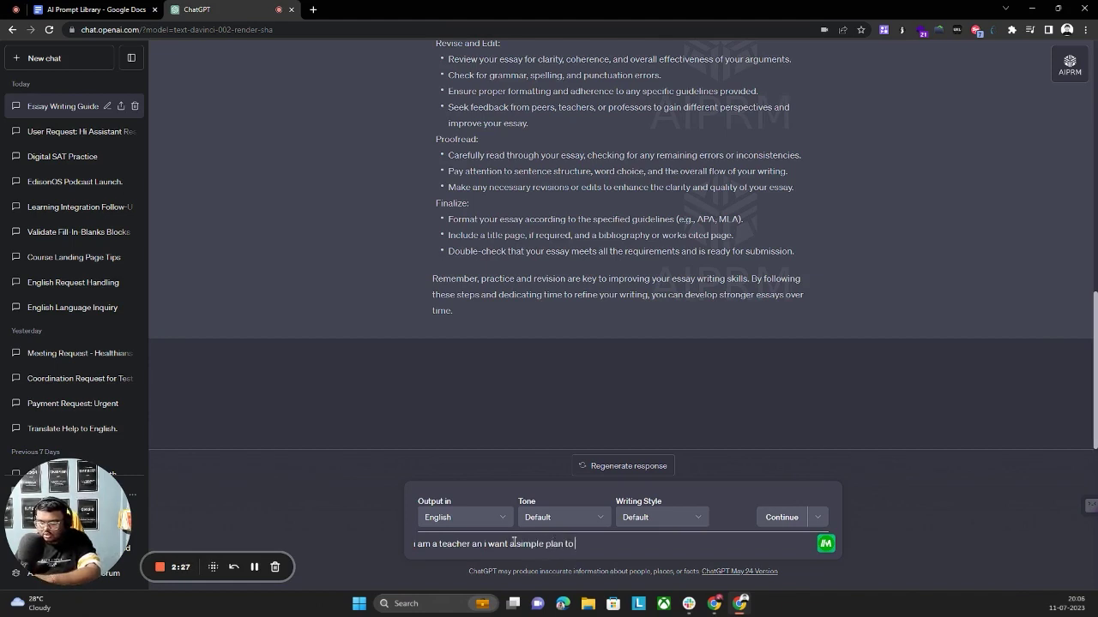
text( teachr)
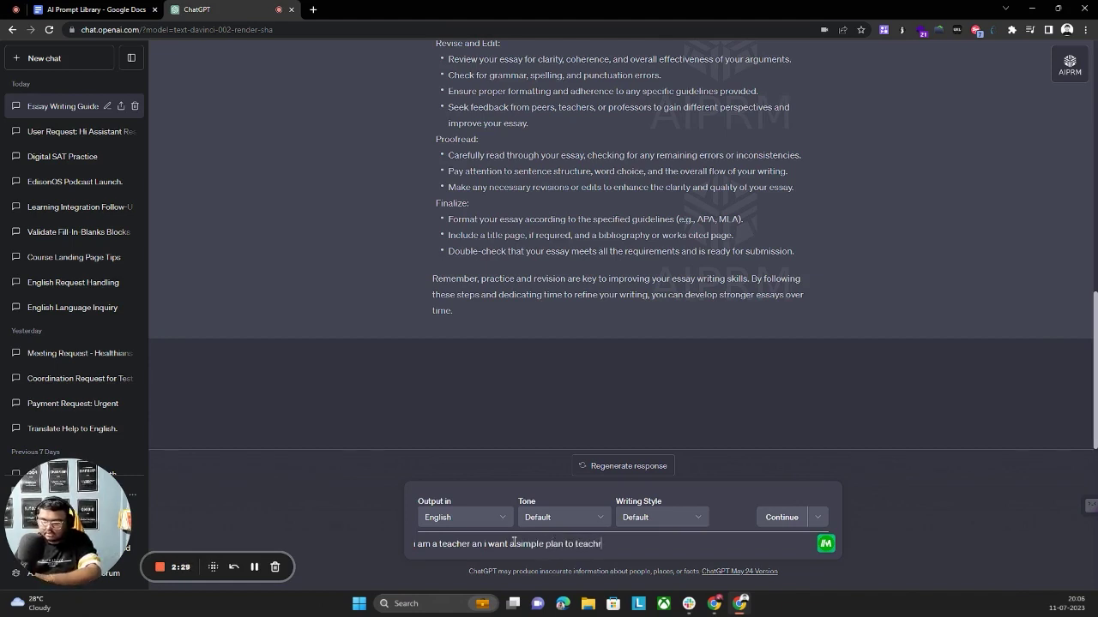
key(super+shift+s)
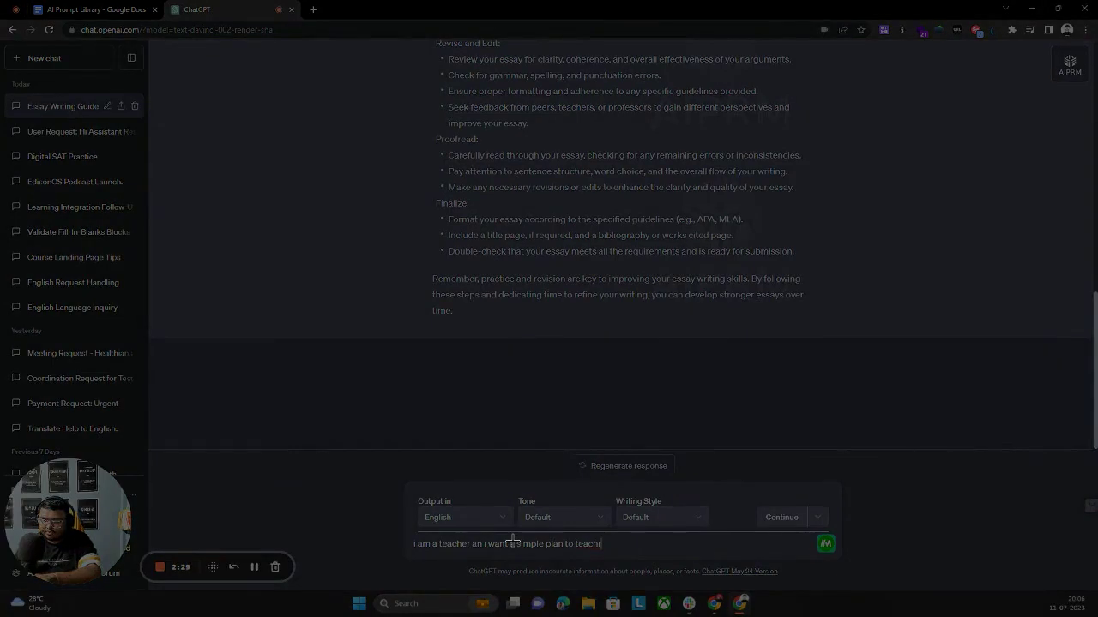
key(Escape)
key(BackSpace)
Step: Continue the follow-up prompt with "3rd grade students how to write an essay"
text(3)
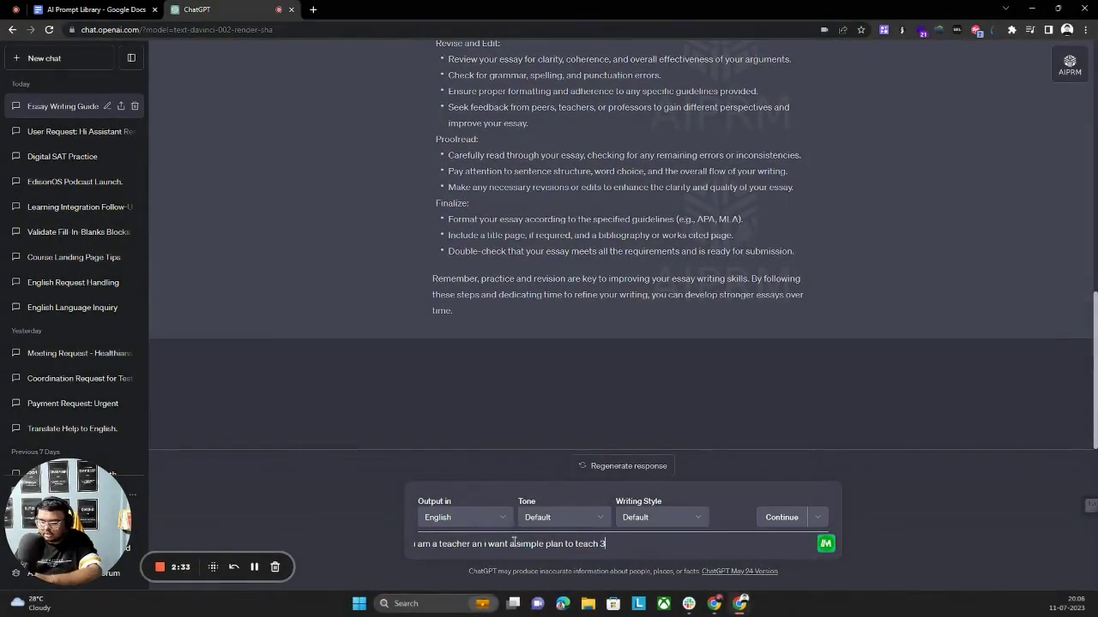
text(rd grad)
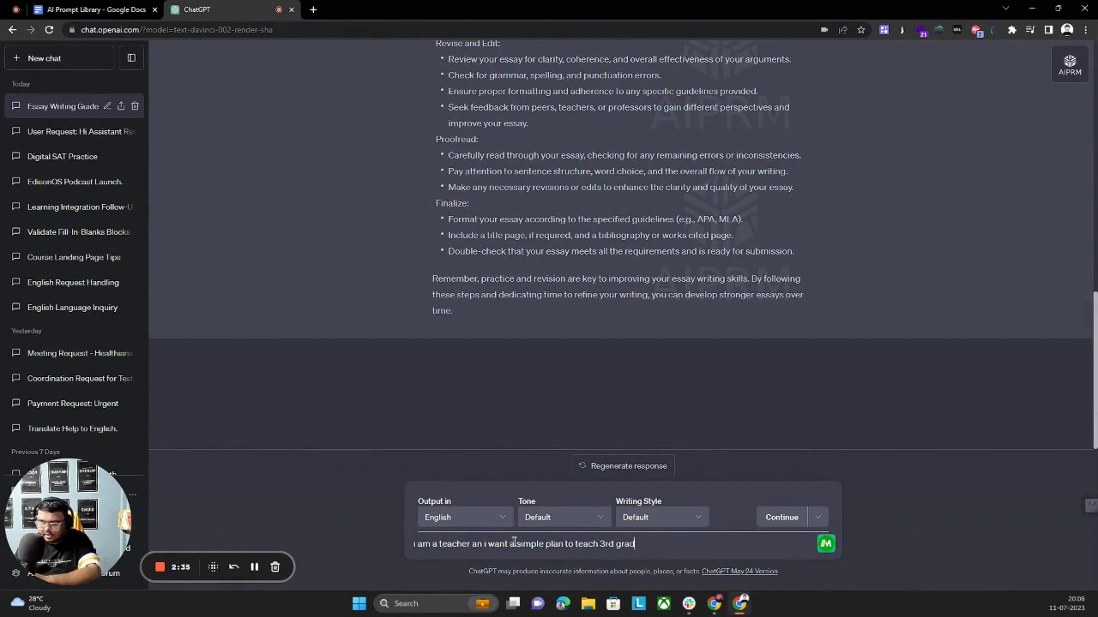
text(e st)
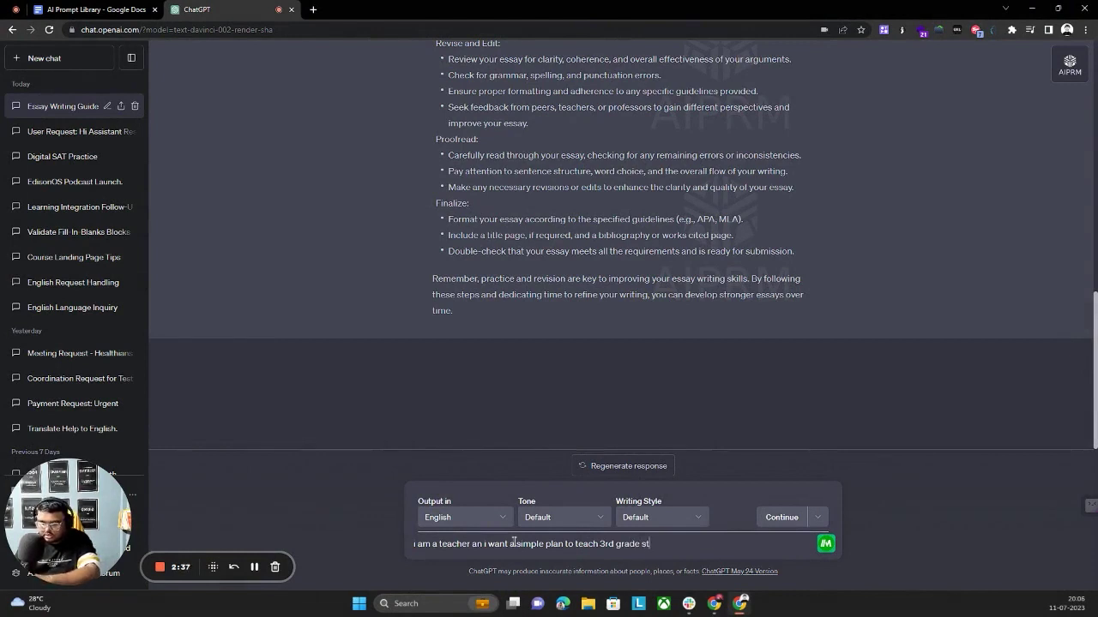
text(udents jhi)
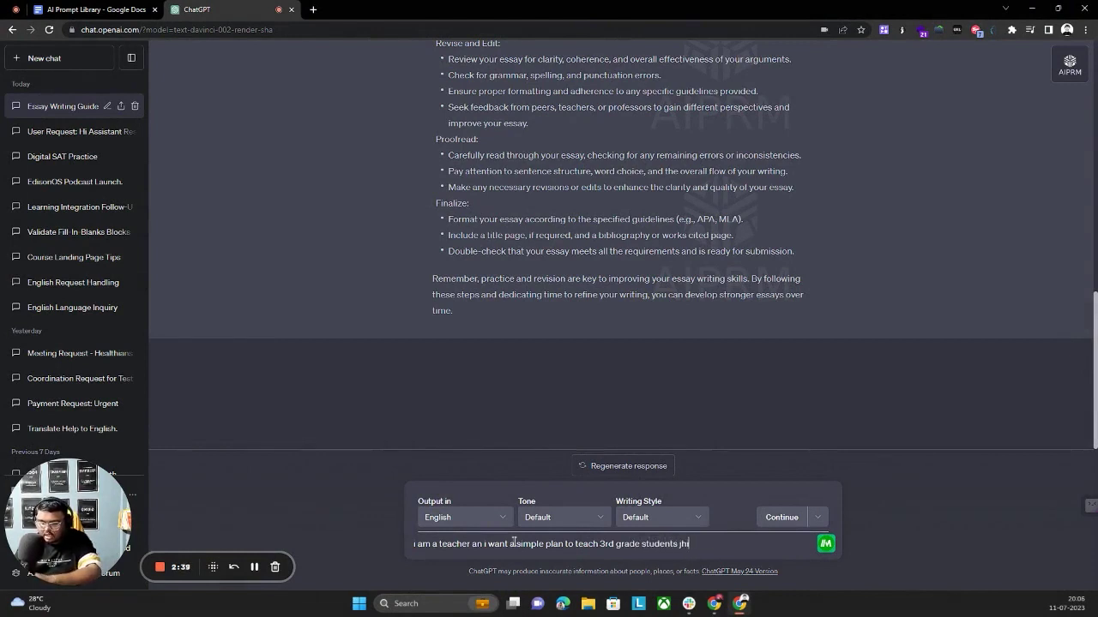
key(super+shift+s)
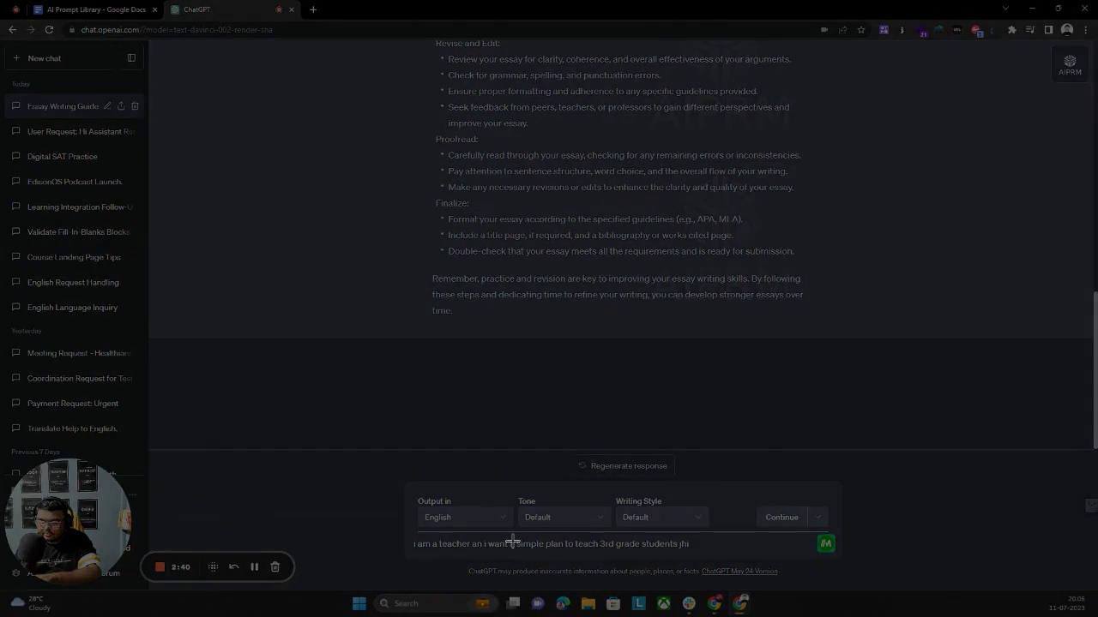
key(Escape)
key(BackSpace)
key(BackSpace)
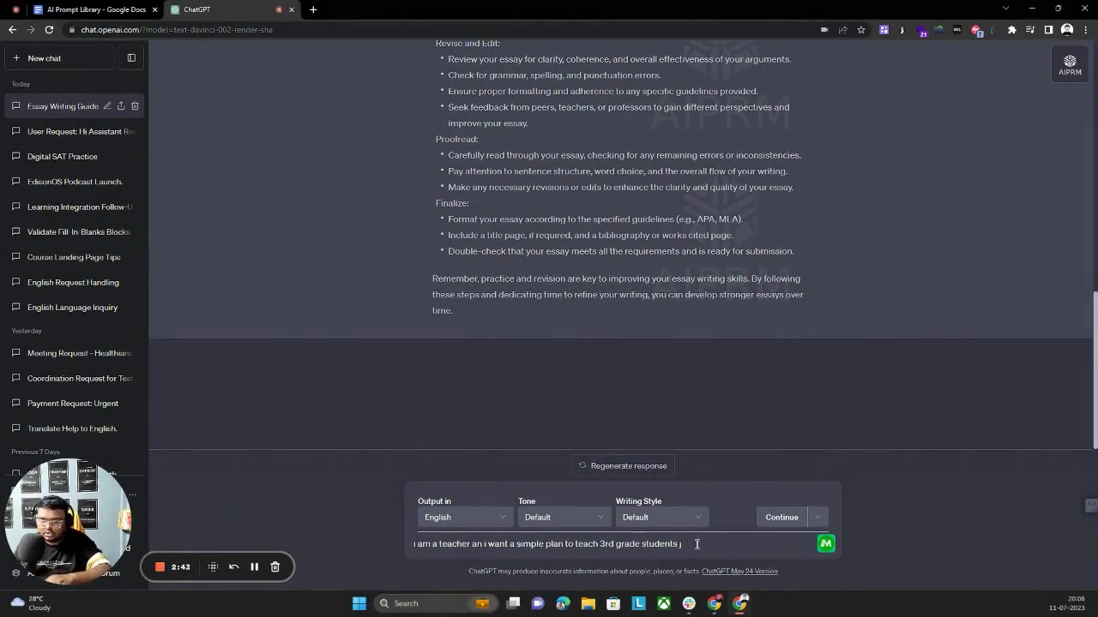
text(how to)
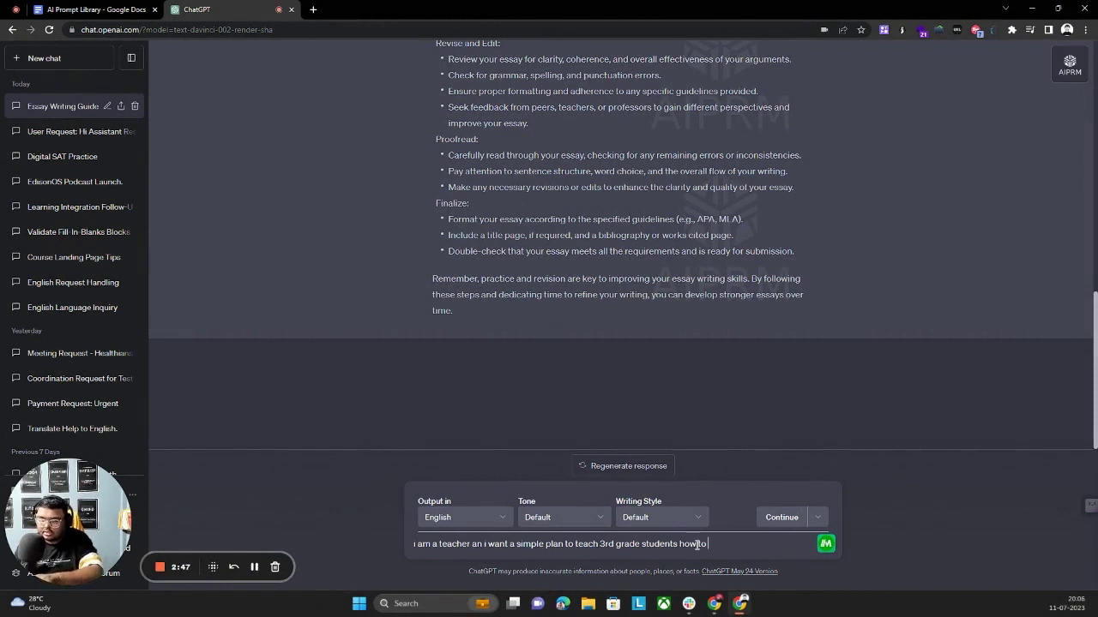
text( rwrite a)
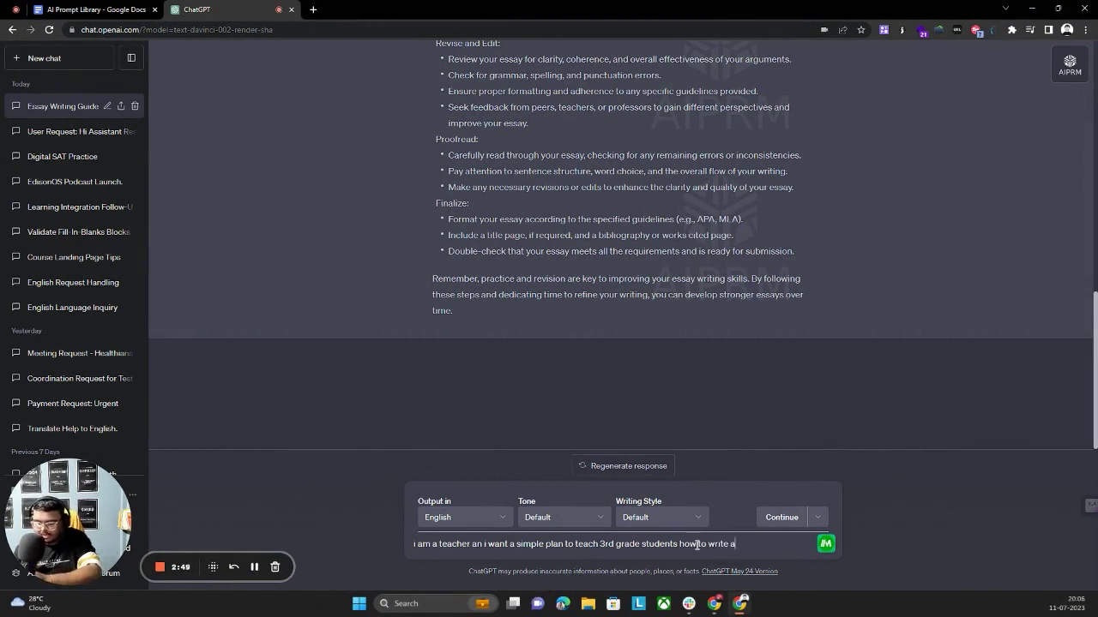
text(n essay)
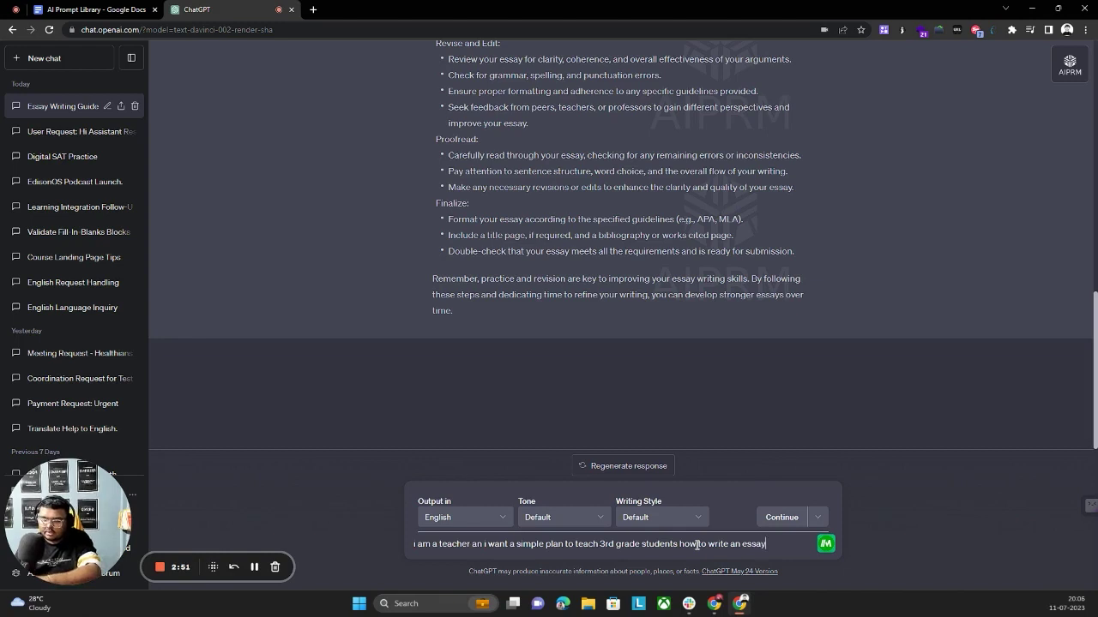
Step: Extend the follow-up prompt with "and use an example of global warming in each"
text( and )
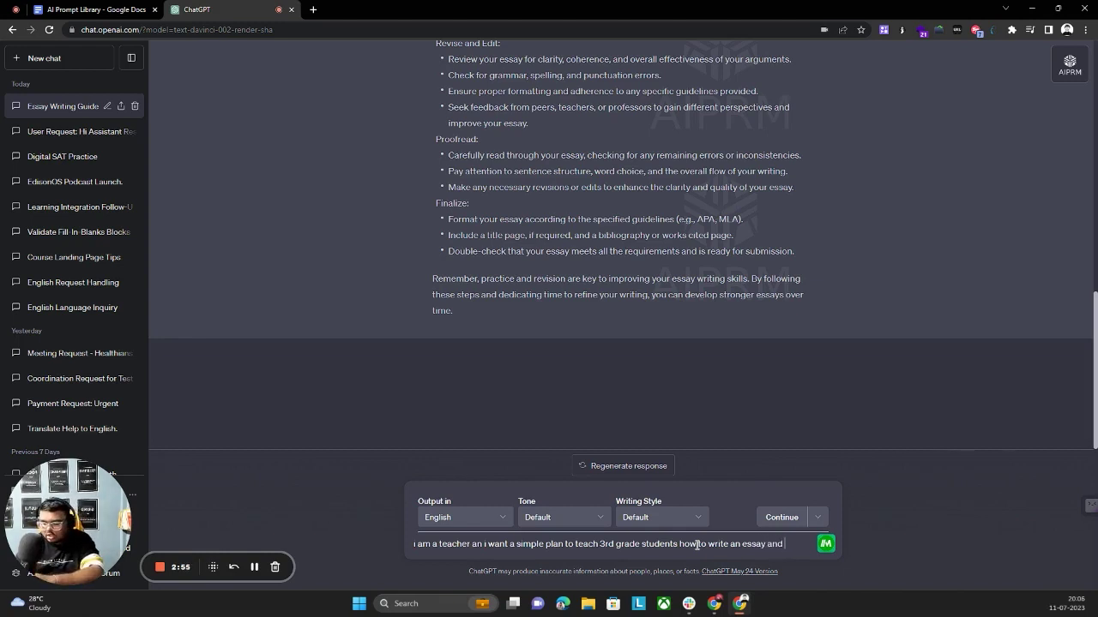
text(use)
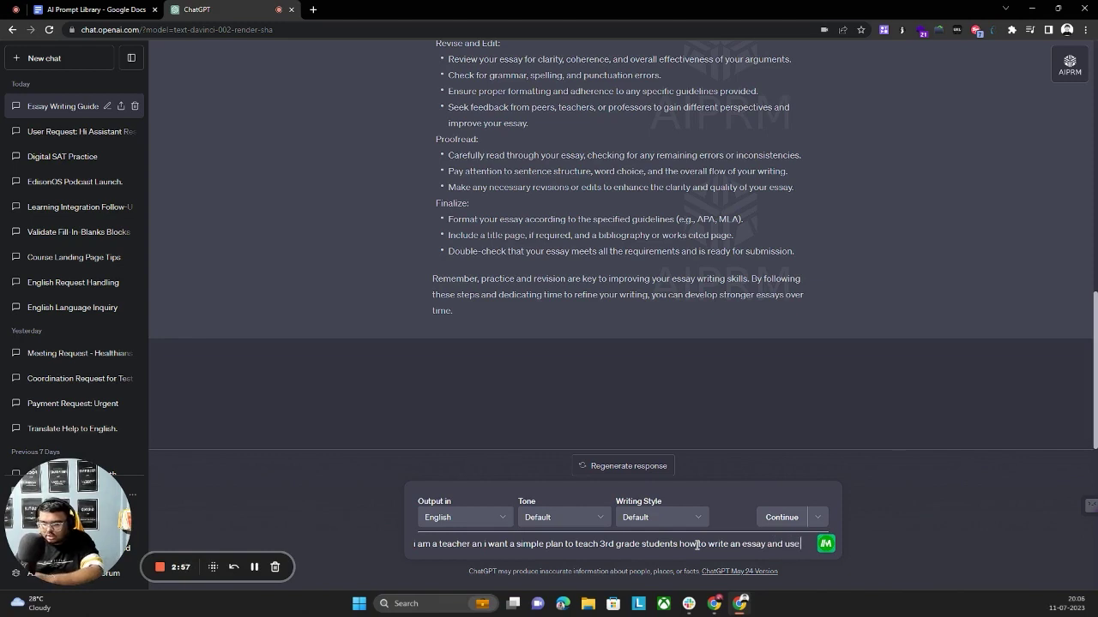
text( an exa)
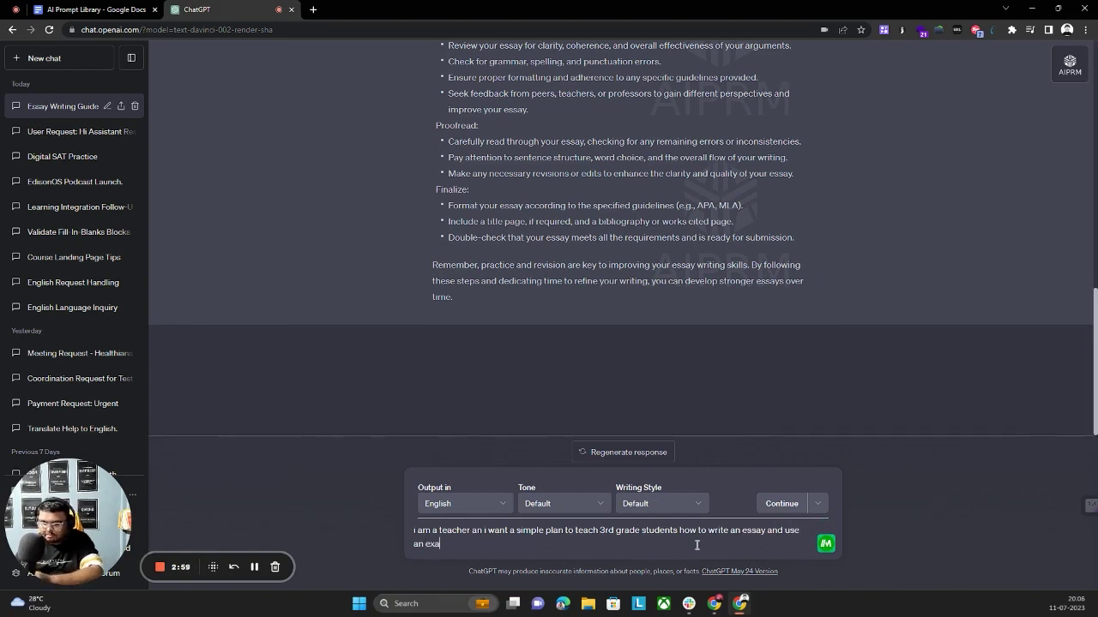
text(mple of )
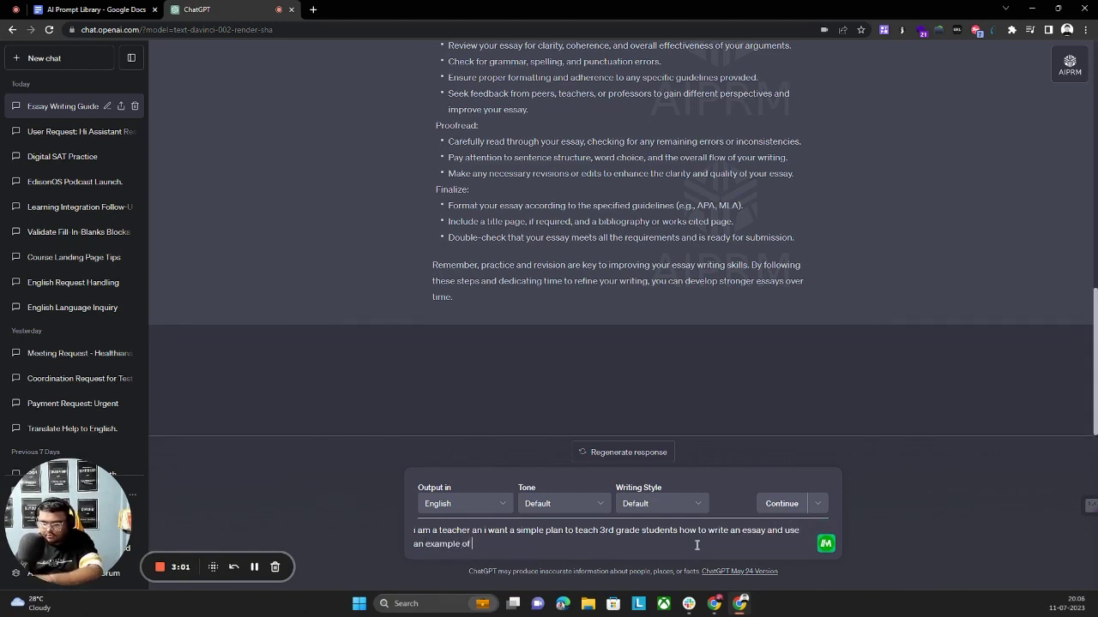
text(globa)
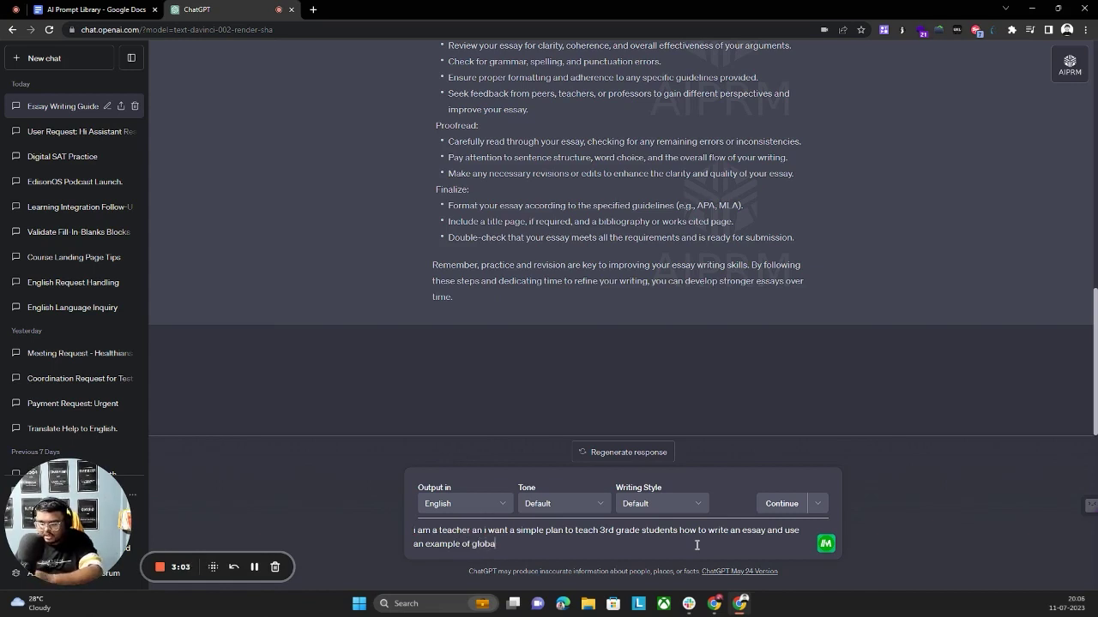
text(l war)
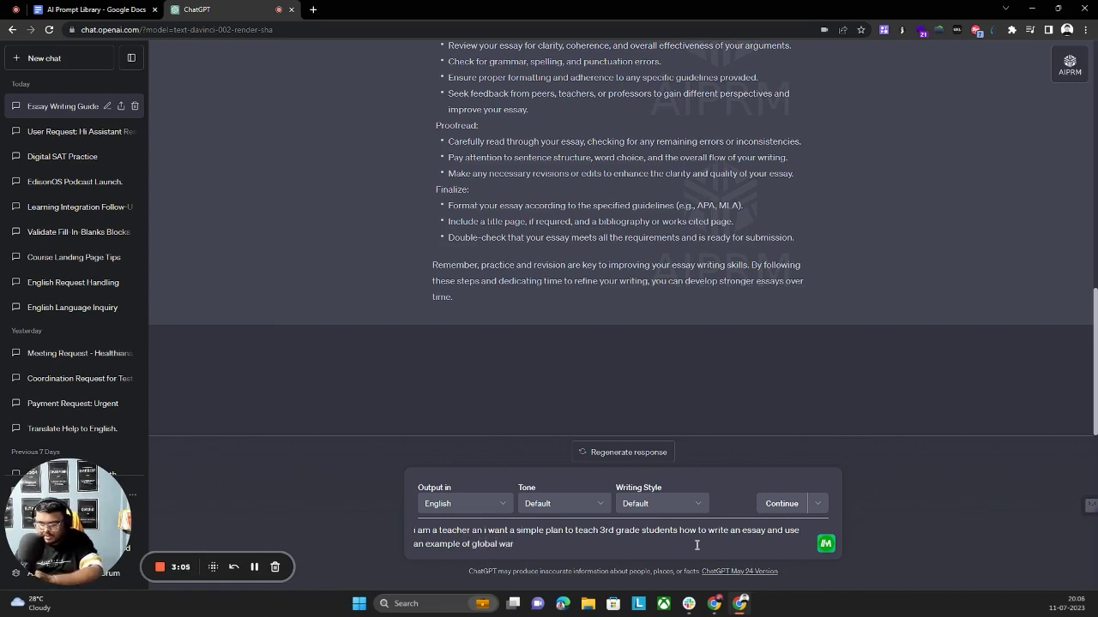
text(ming in )
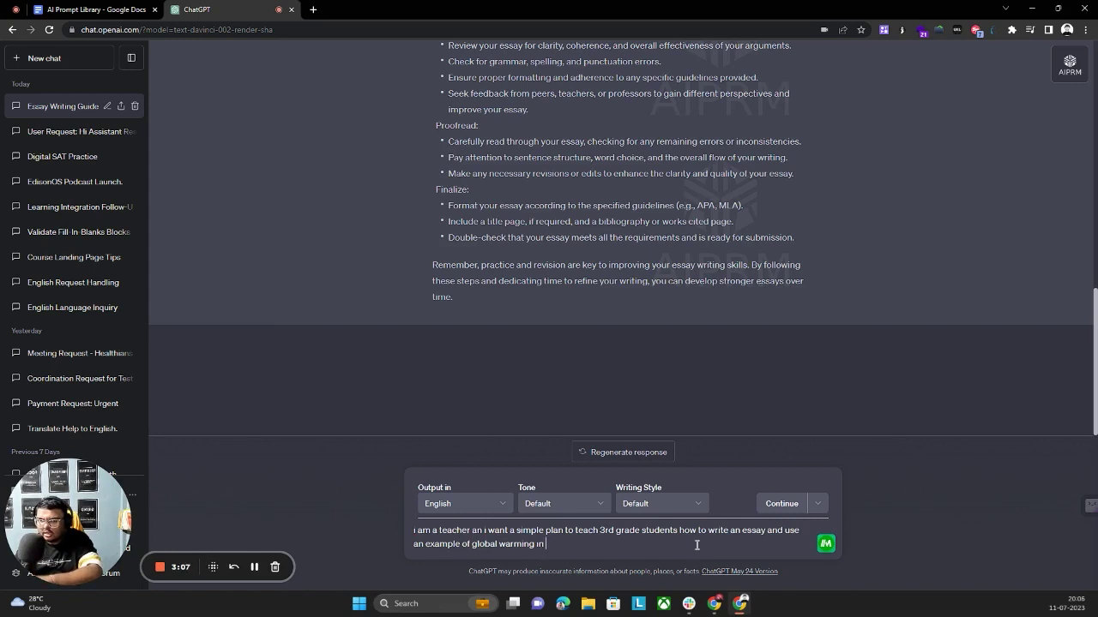
text(eacg)
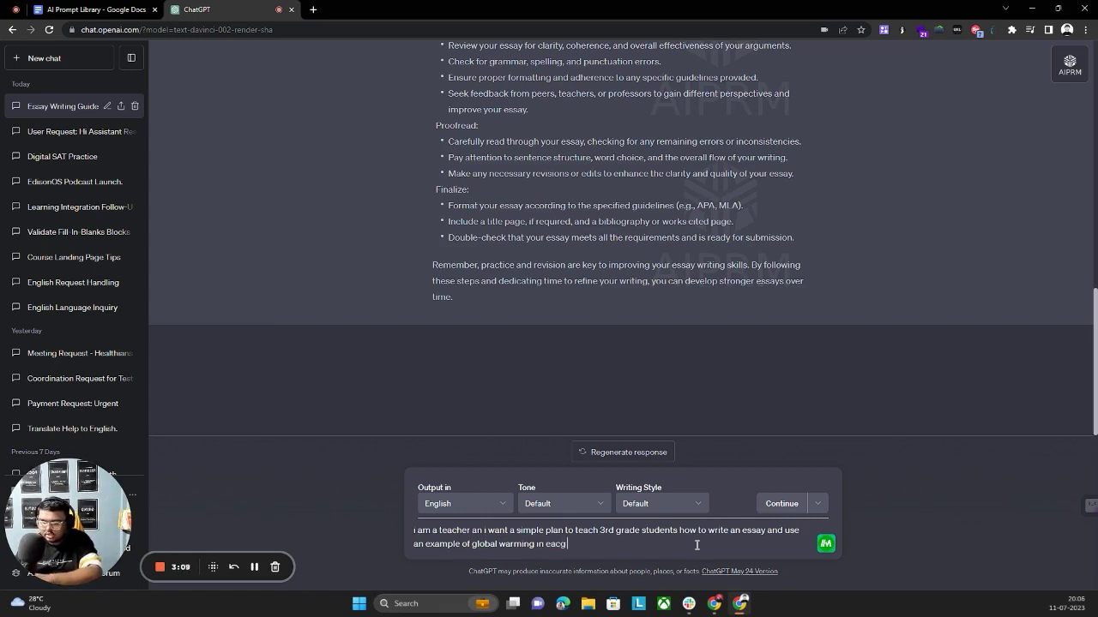
key(BackSpace)
text(h)
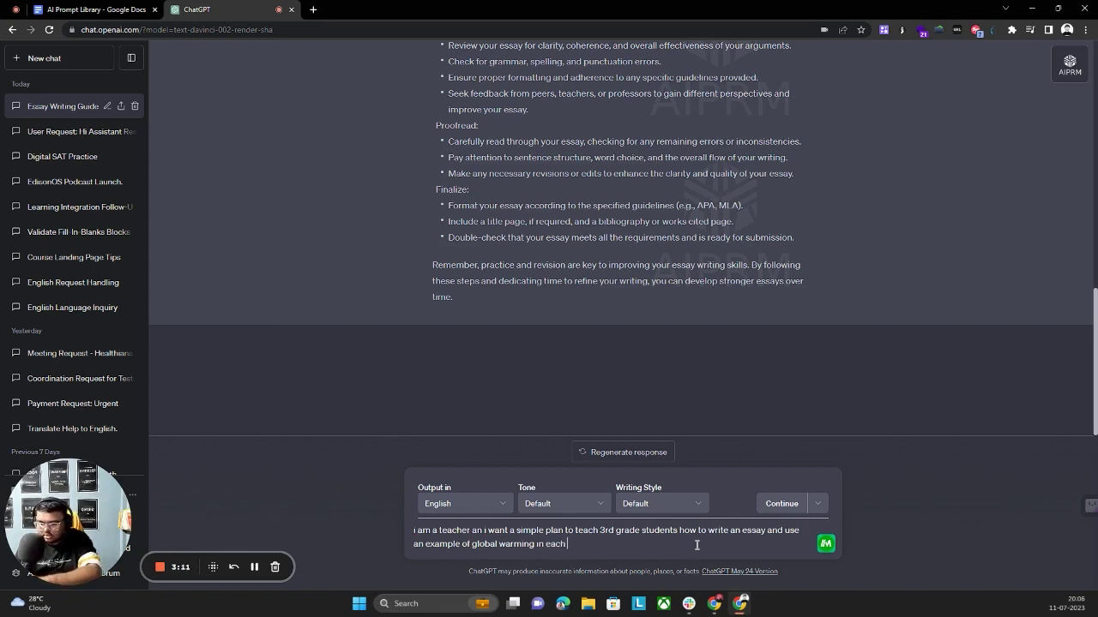
Step: Finish the prompt with "steps and make it a 5 step process" and send it
text( steps a)
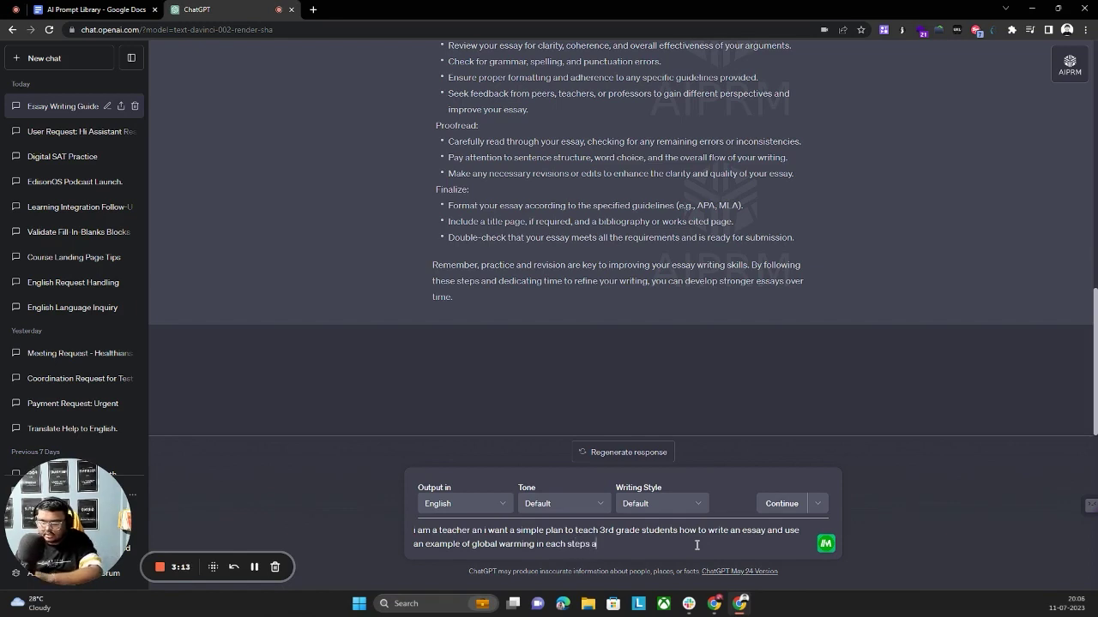
text(nd make it a)
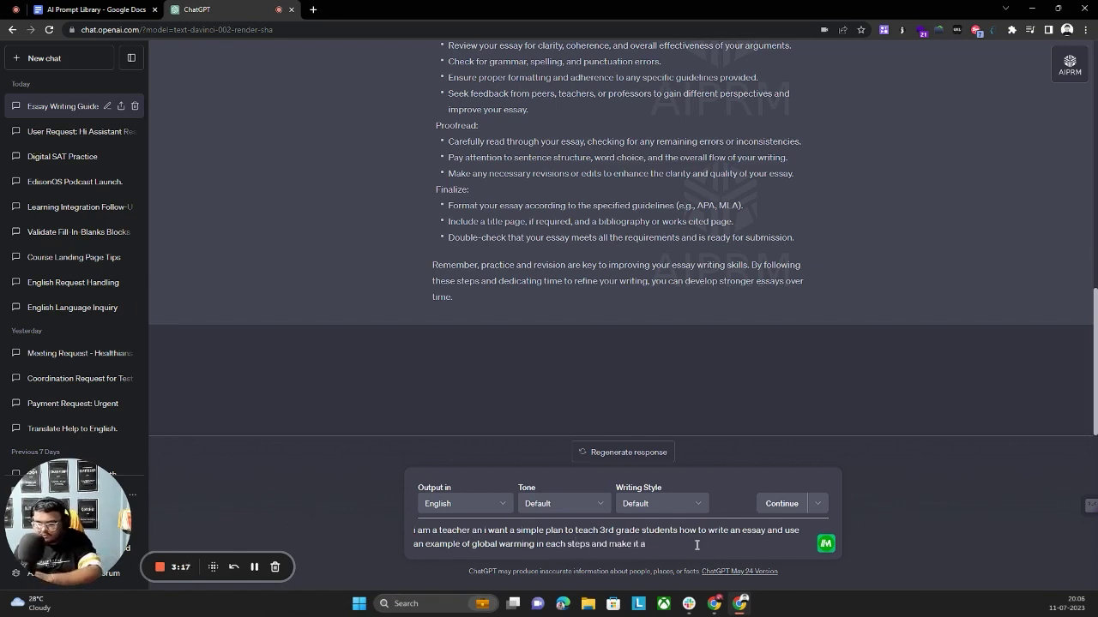
text( 5 step )
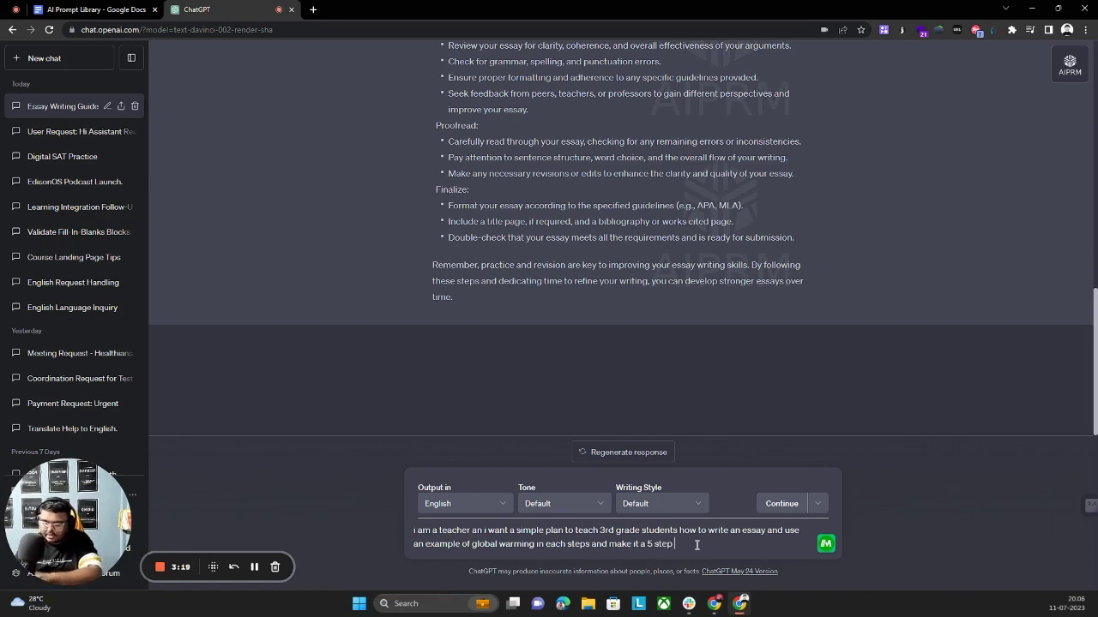
text(pro)
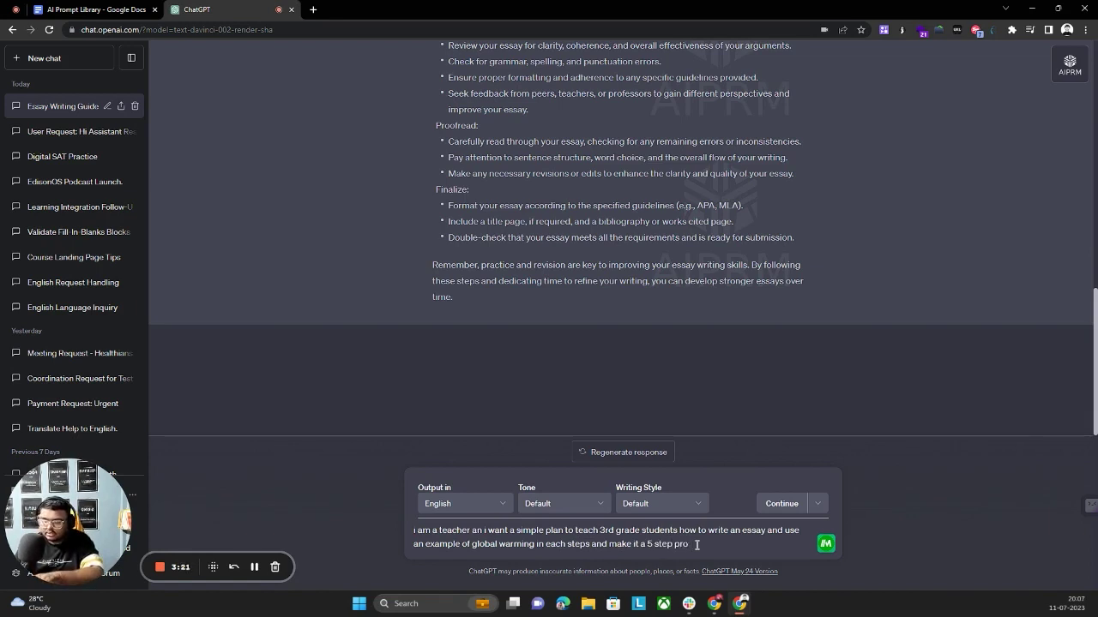
text(vcess)
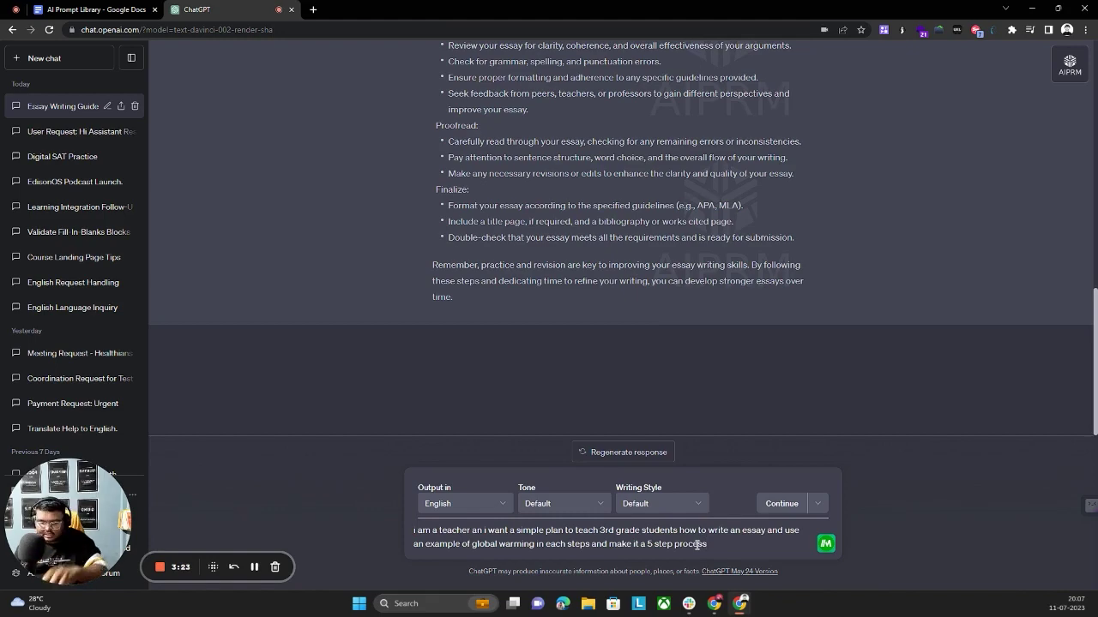
key(Return)
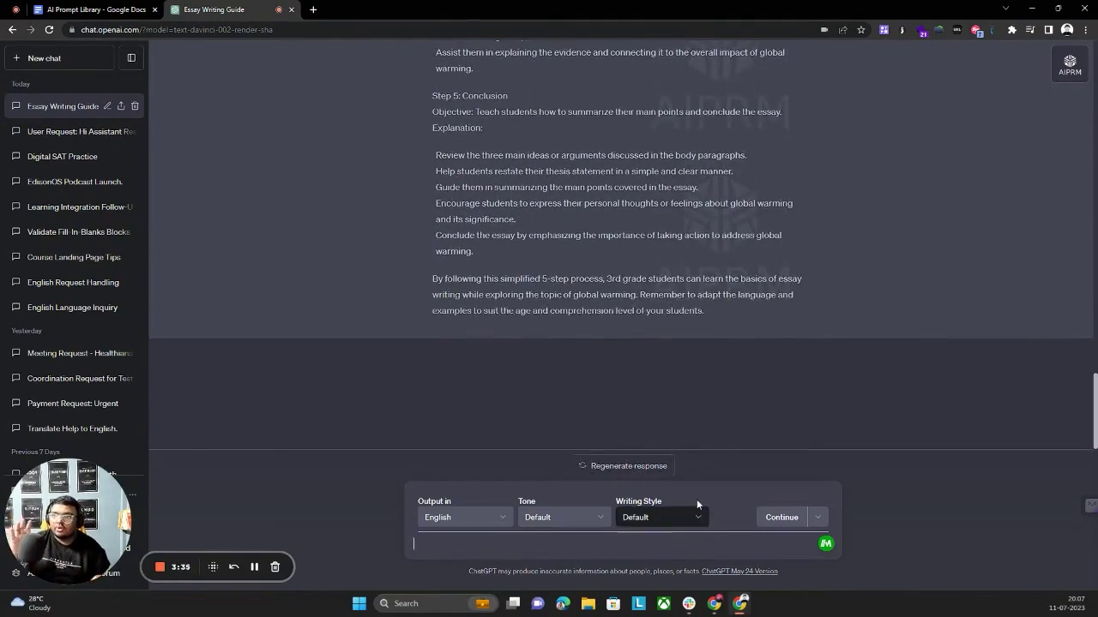
Step: Compare the generic essay-writing guide with the 5-step global warming lesson plan, reading from the first question to the plan's closing paragraph
scroll(673, 333, up, 10)
scroll(673, 332, up, 15)
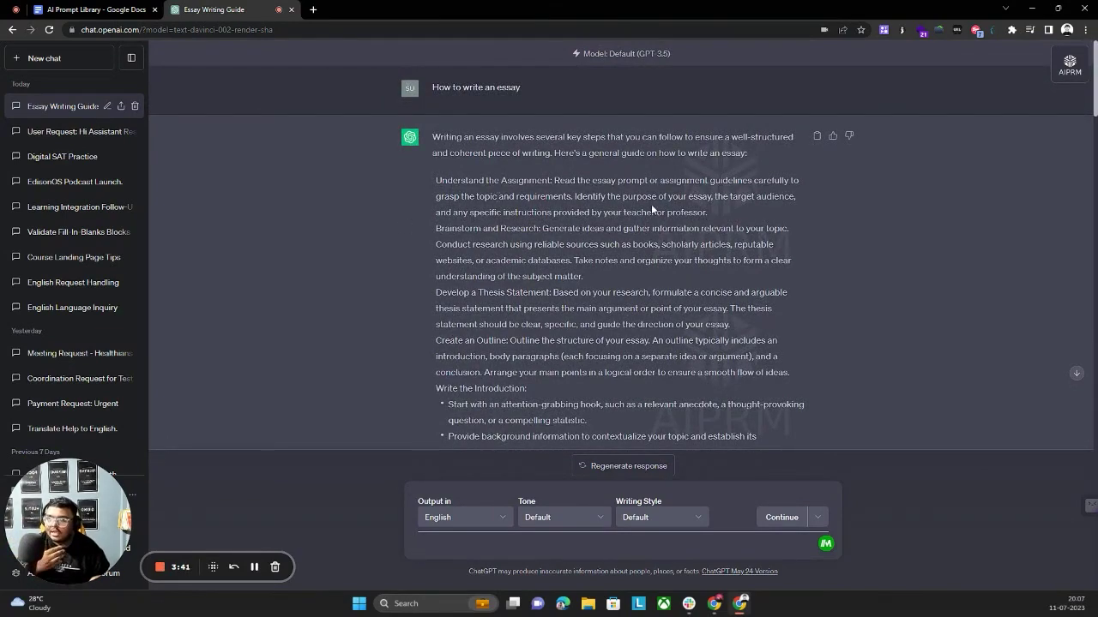
scroll(653, 261, down, 1)
scroll(652, 262, down, 2)
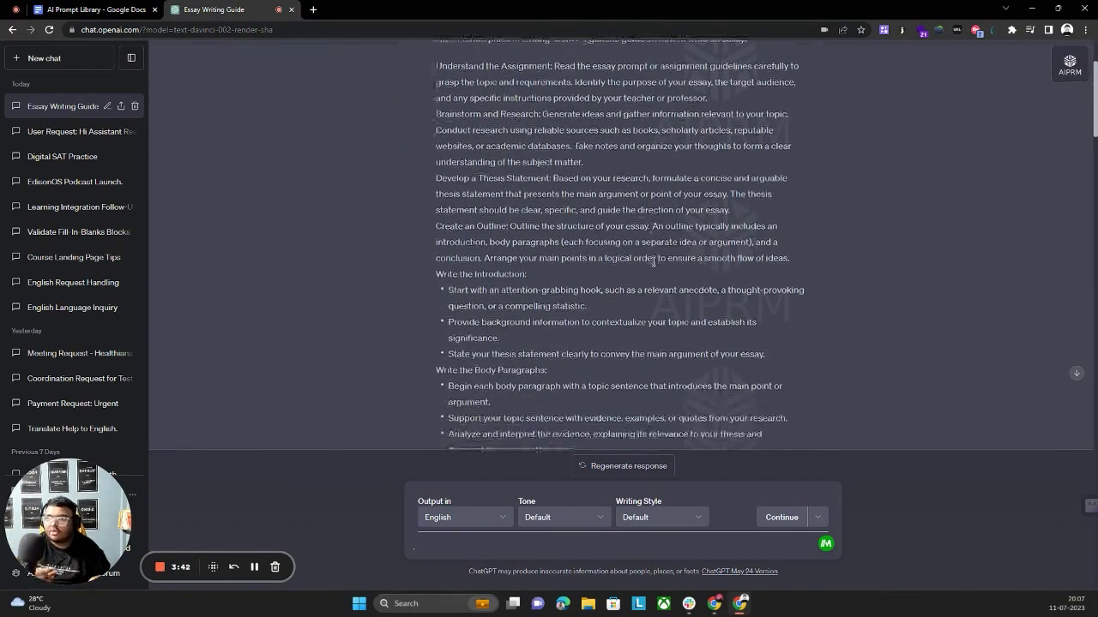
scroll(653, 262, down, 3)
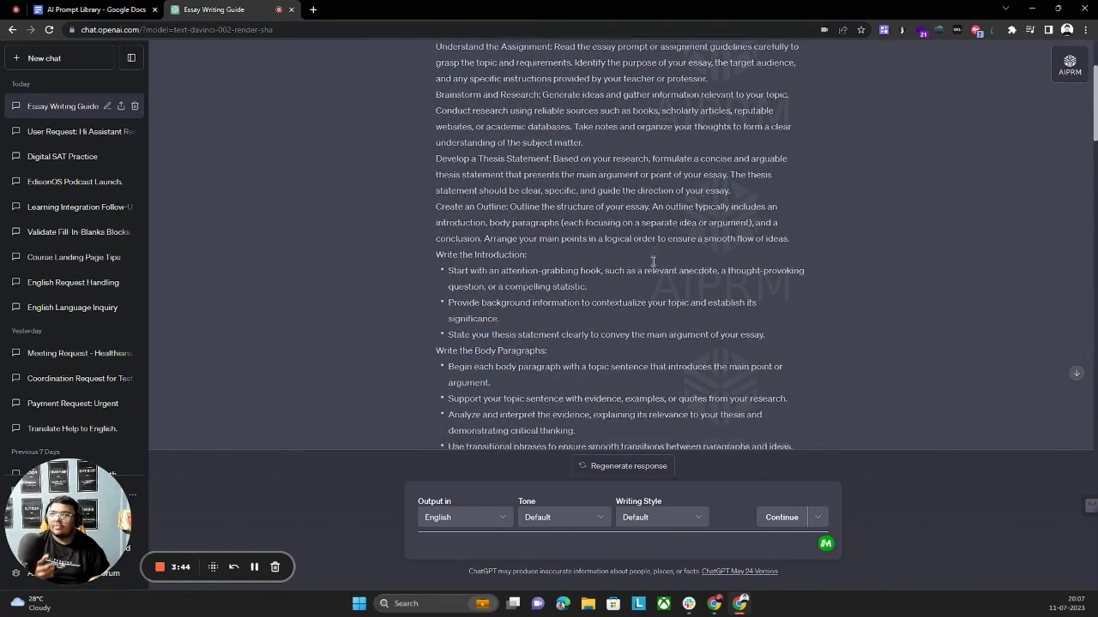
scroll(654, 262, down, 1)
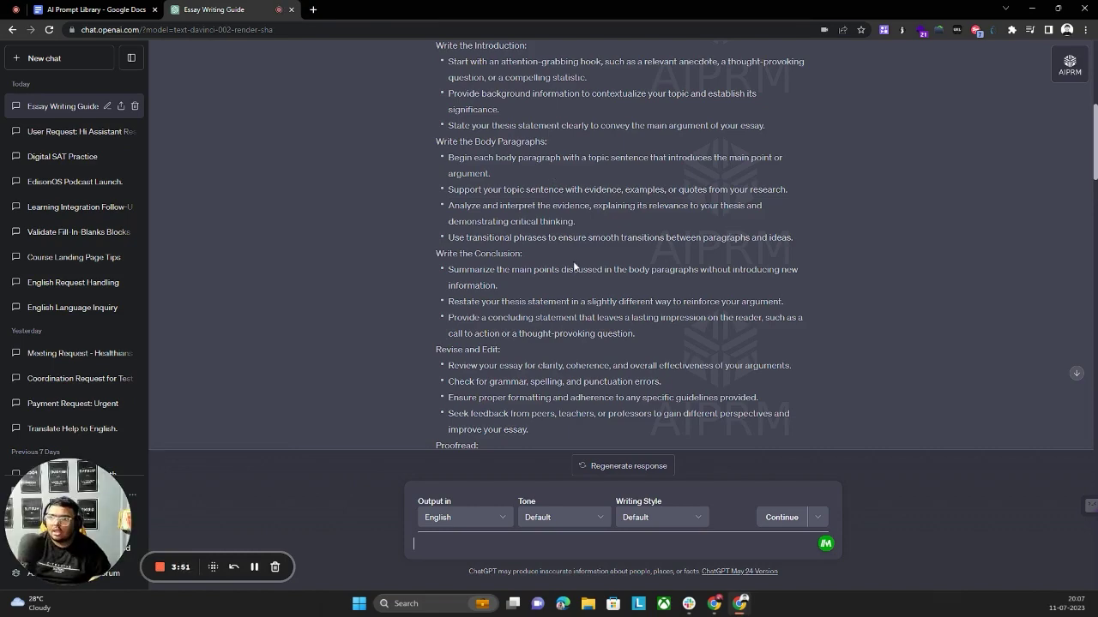
scroll(573, 261, down, 6)
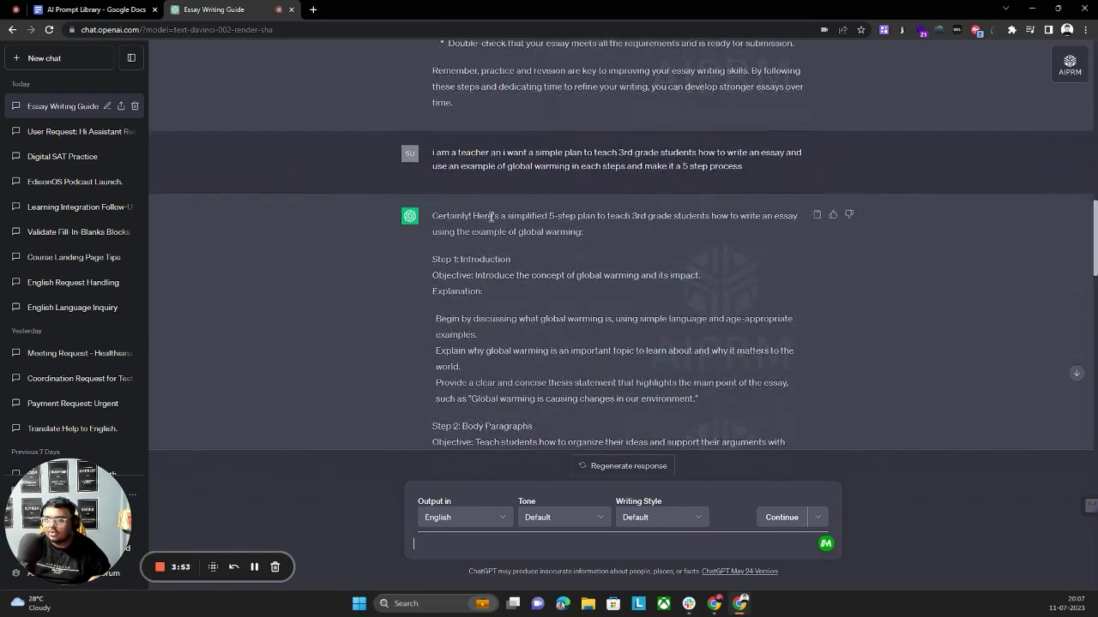
scroll(634, 235, down, 2)
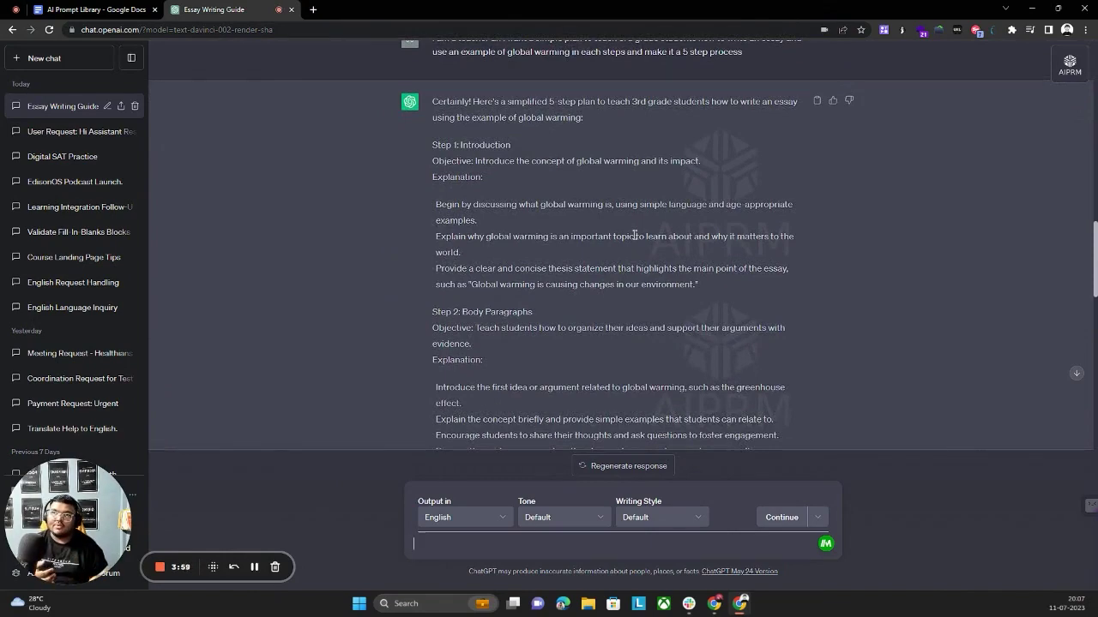
scroll(634, 235, up, 2)
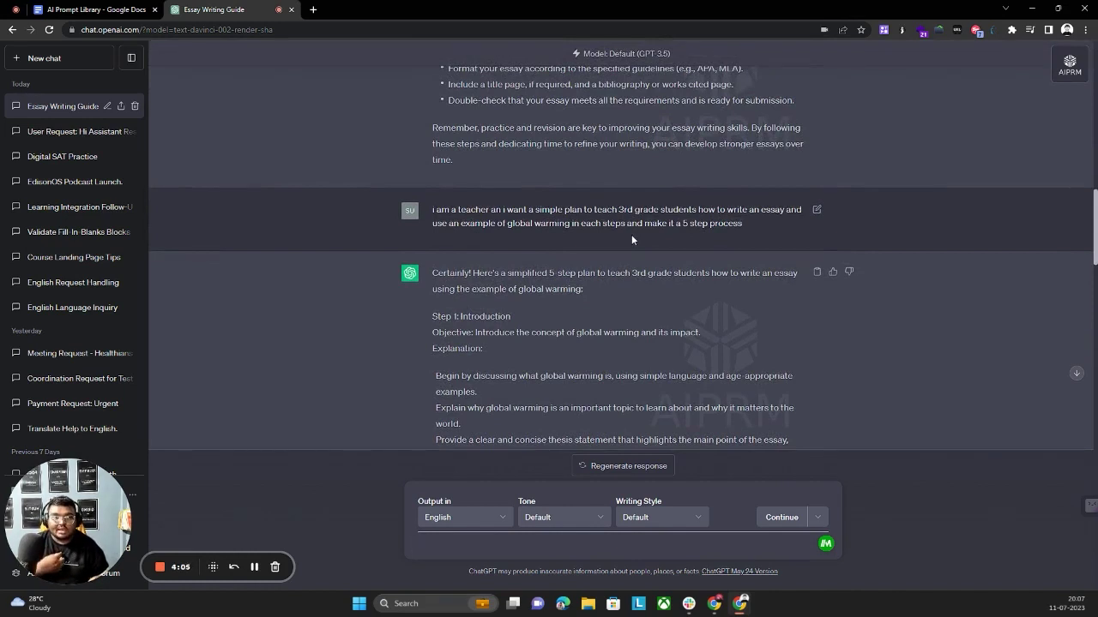
scroll(632, 236, down, 3)
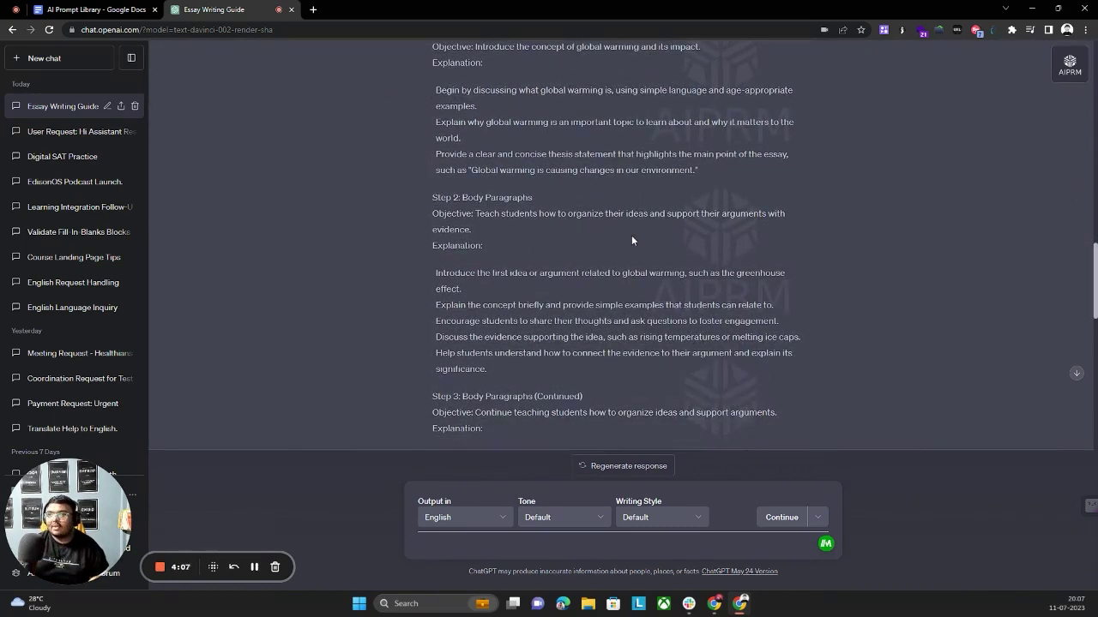
scroll(631, 235, down, 6)
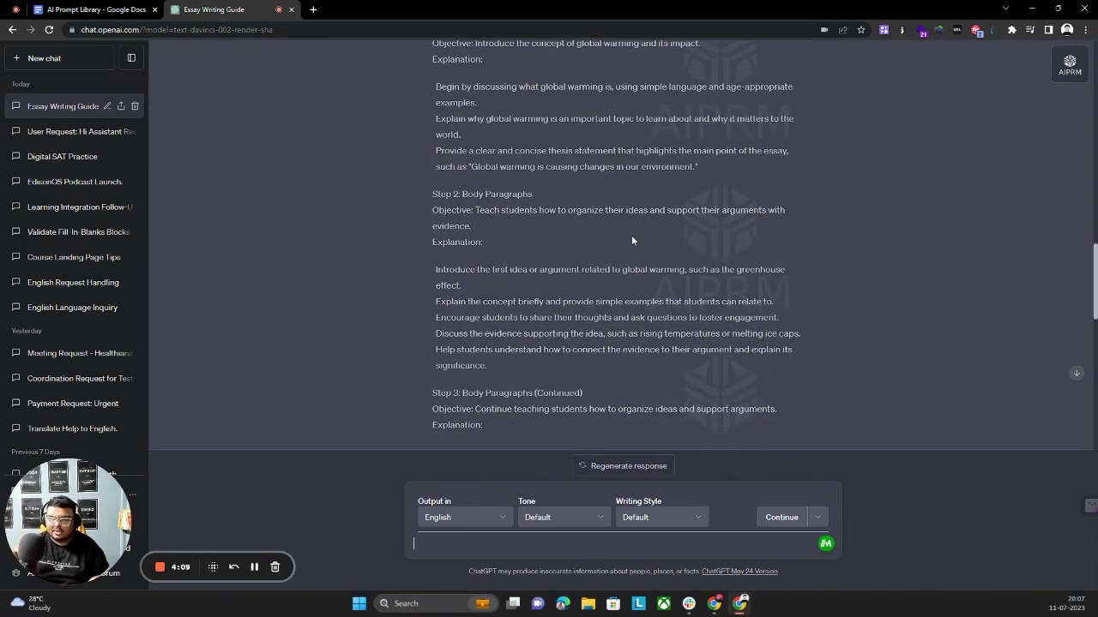
scroll(632, 235, down, 2)
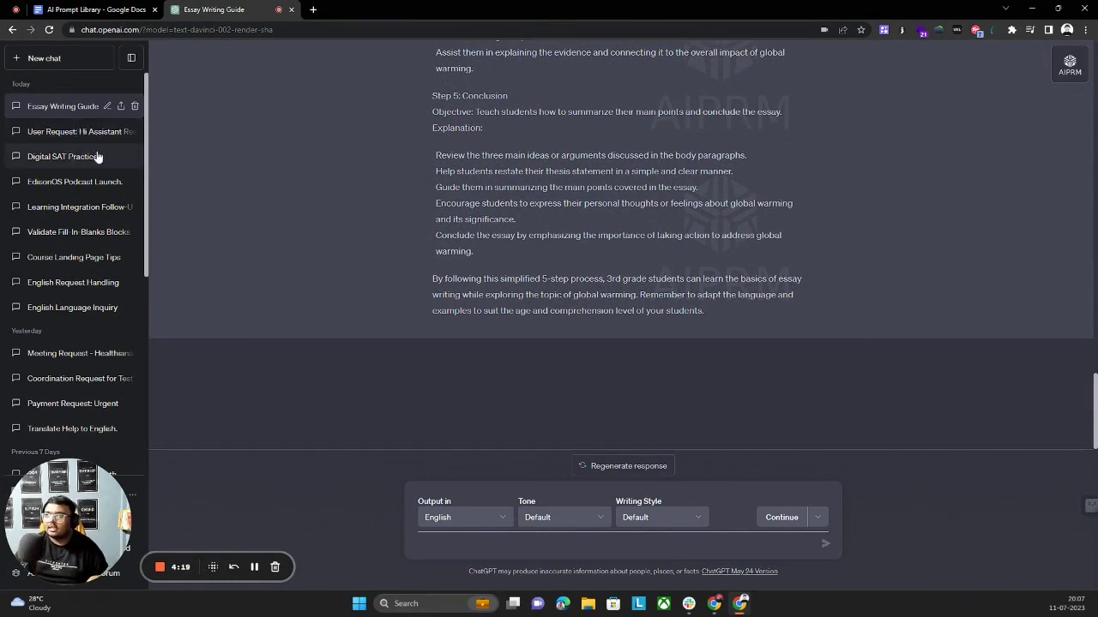
Step: Open the Digital SAT Practice chat and select the full text of Question 1 in the response
click(65, 160)
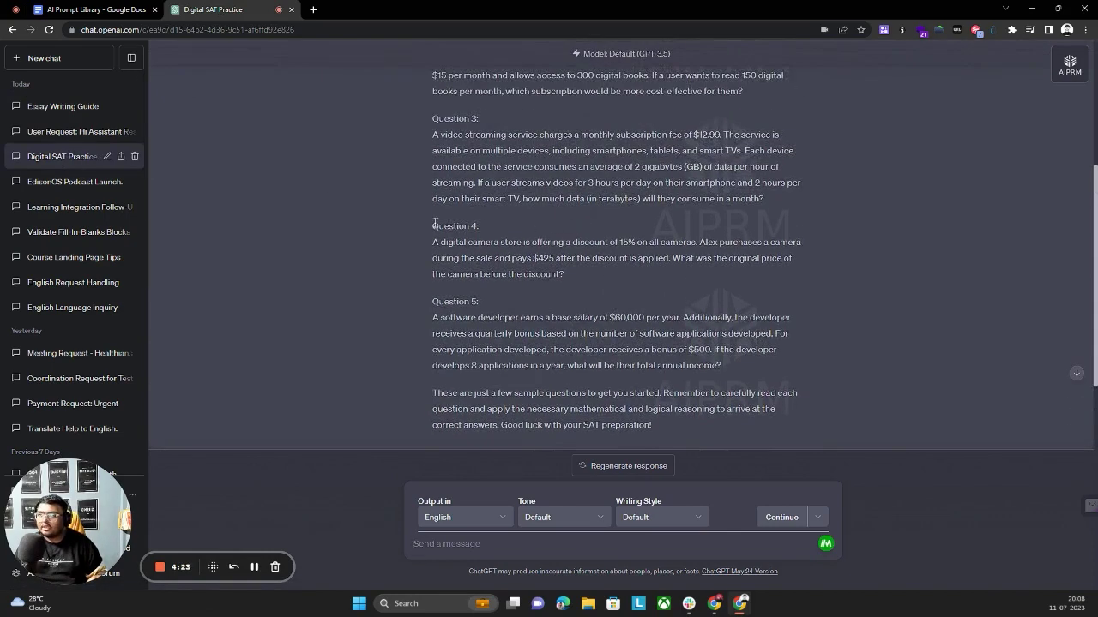
scroll(441, 225, up, 4)
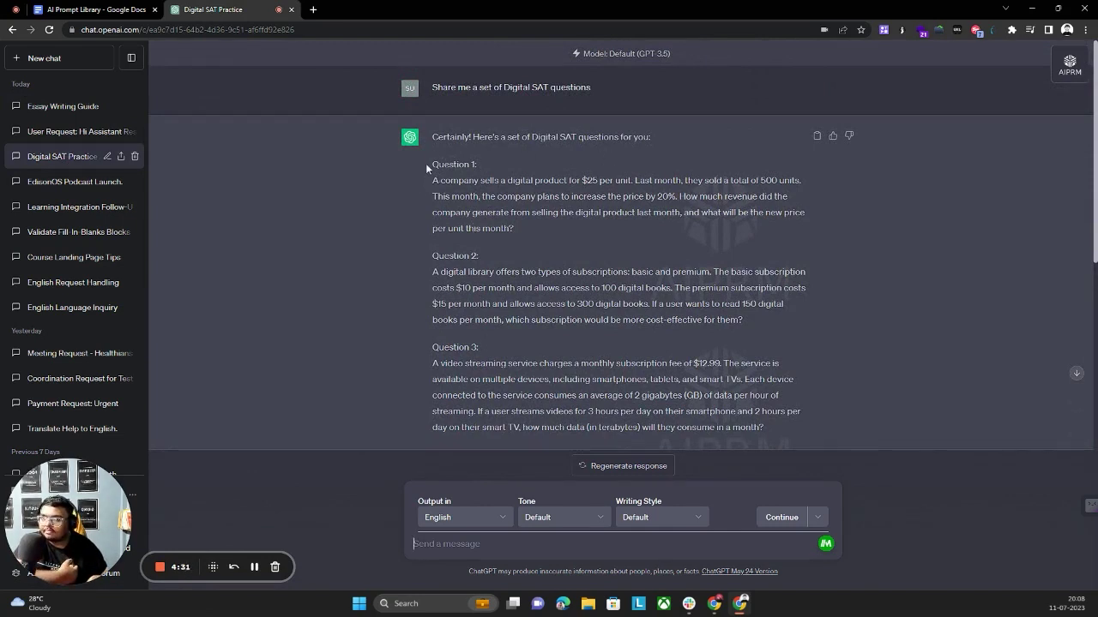
drag(429, 163, 520, 227)
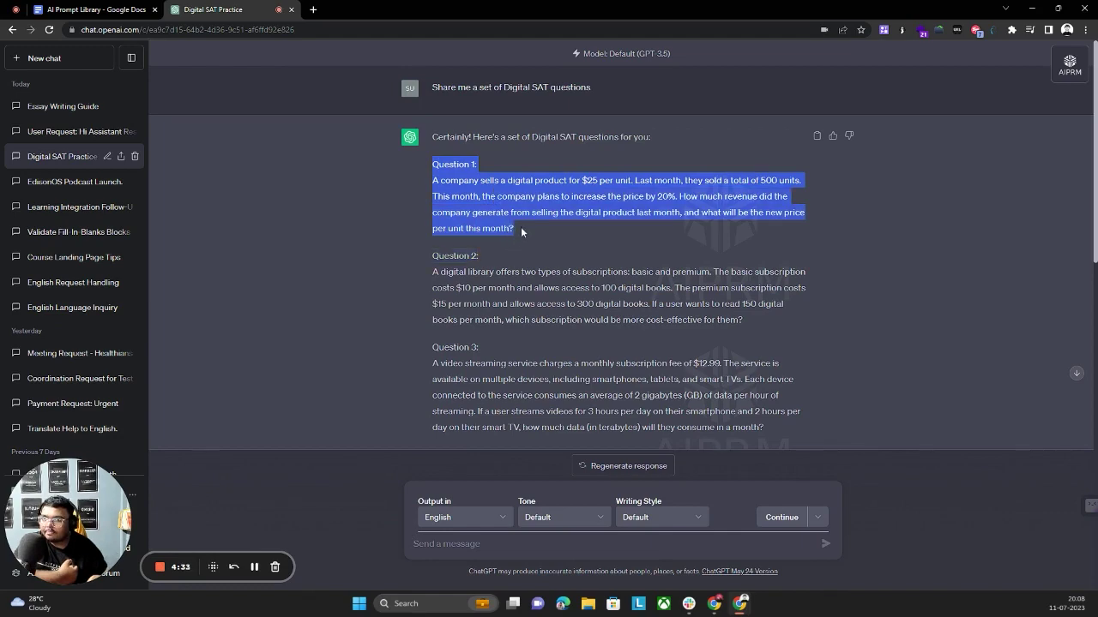
right_click(518, 226)
click(522, 224)
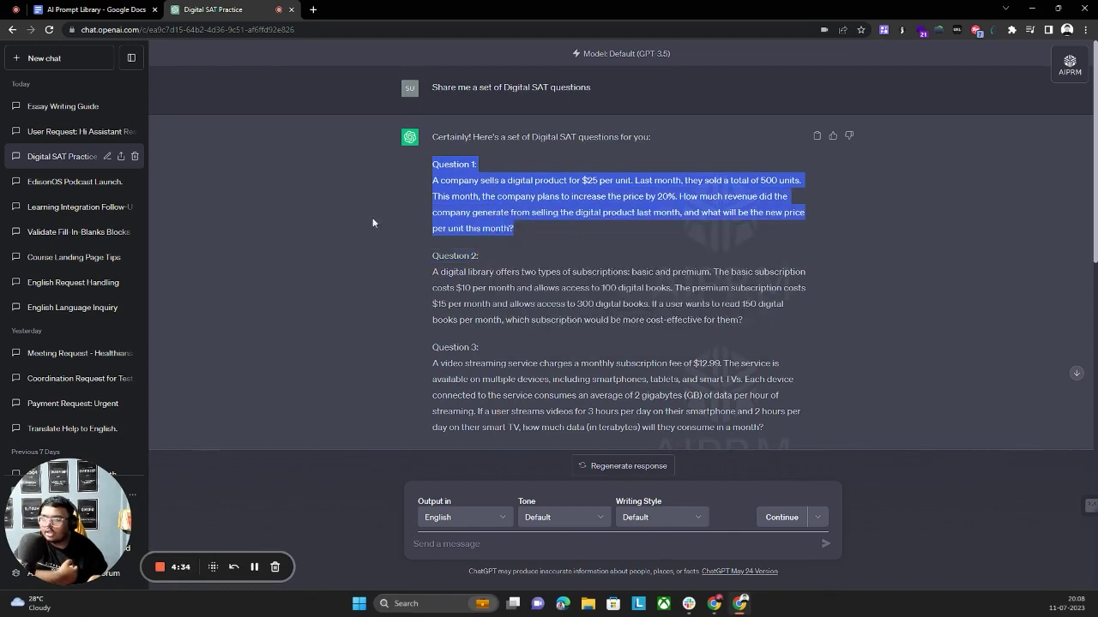
Step: Open the Essay Writing Guide chat and begin a new prompt reading "Generate an Digital SAT passage"
click(56, 107)
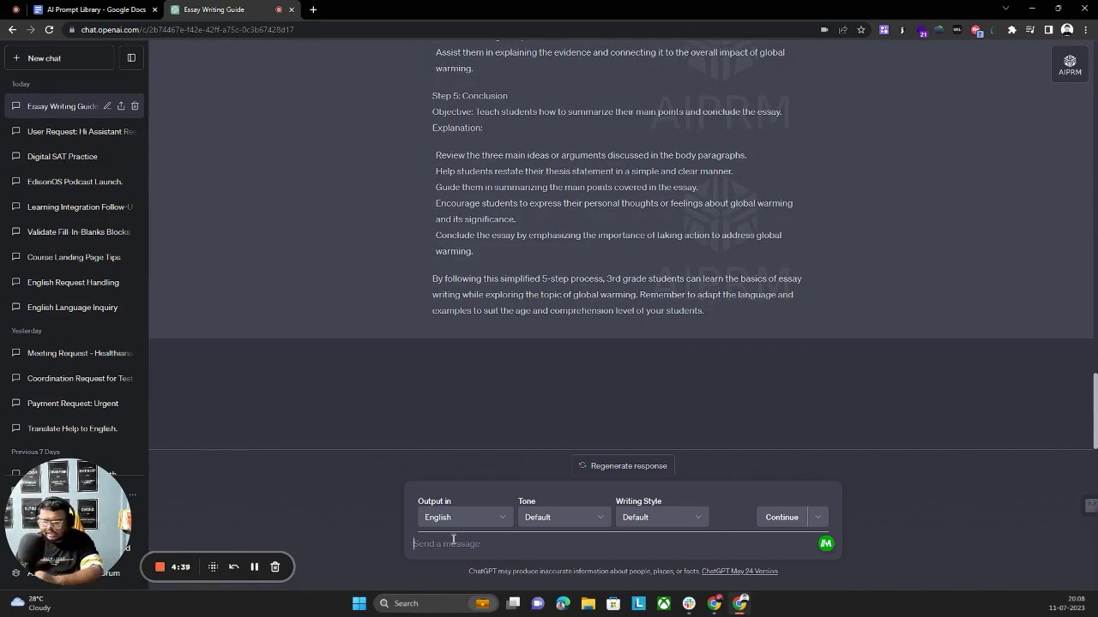
click(453, 540)
text(C)
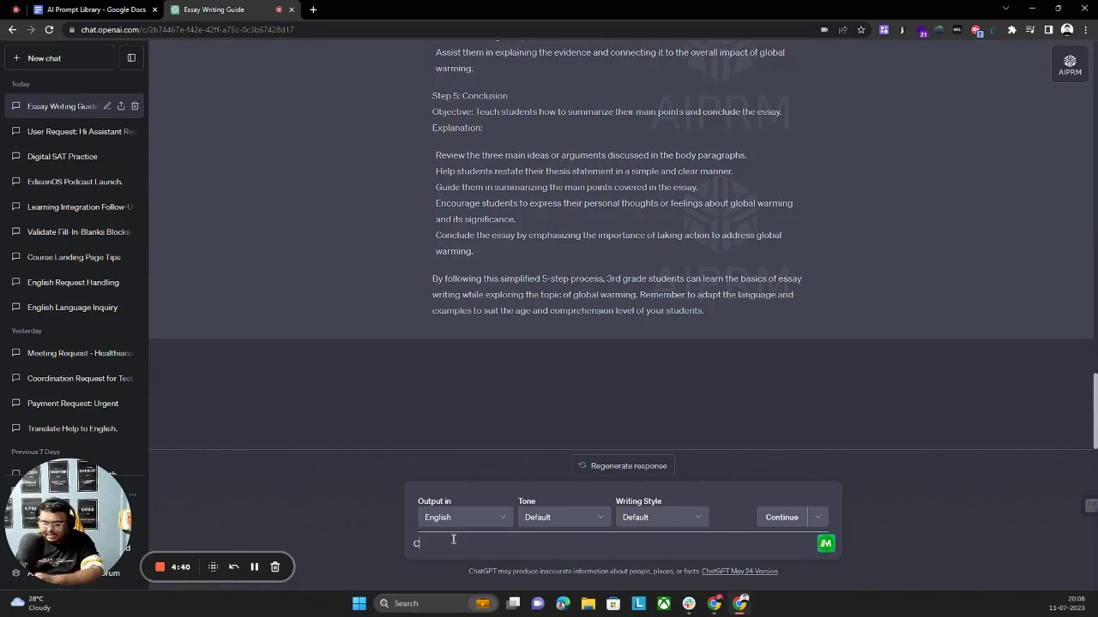
key(BackSpace)
text(Ge)
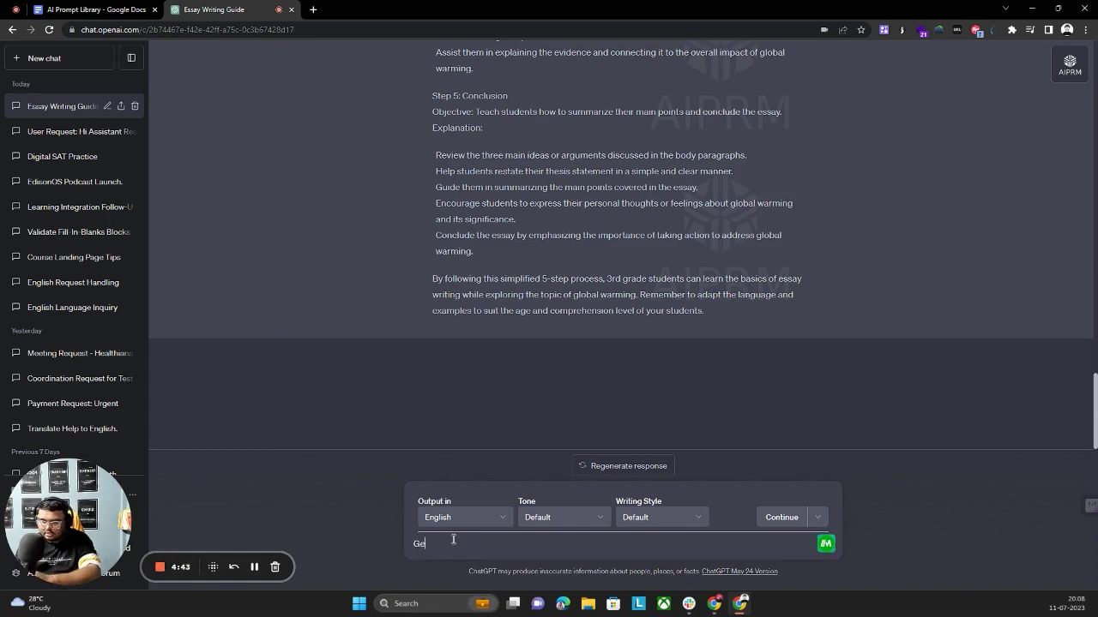
text(nerate an)
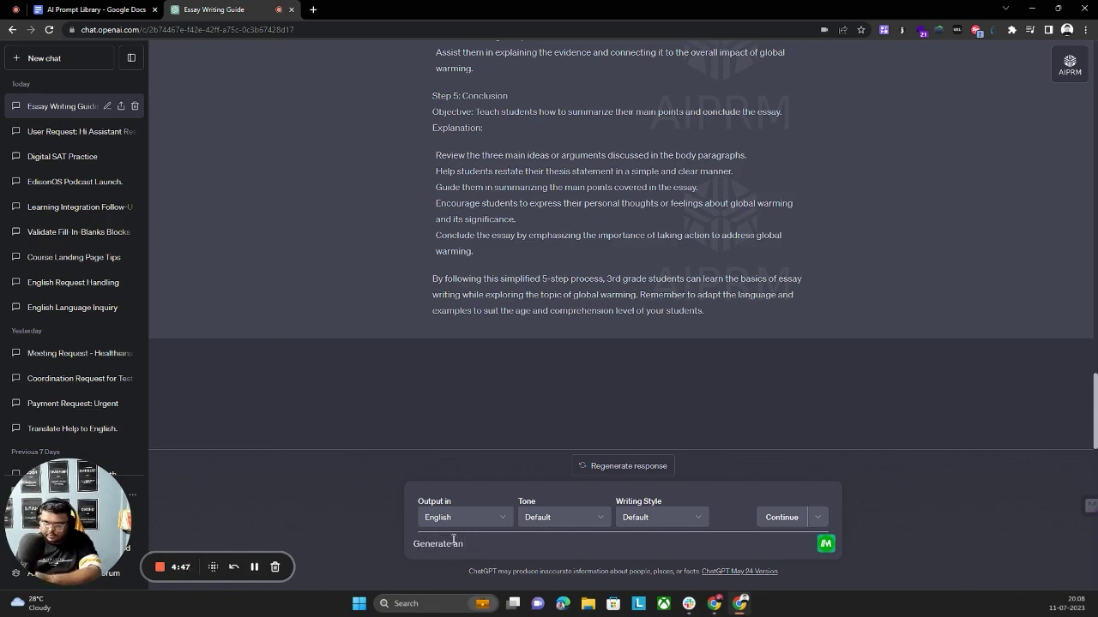
text( Digital)
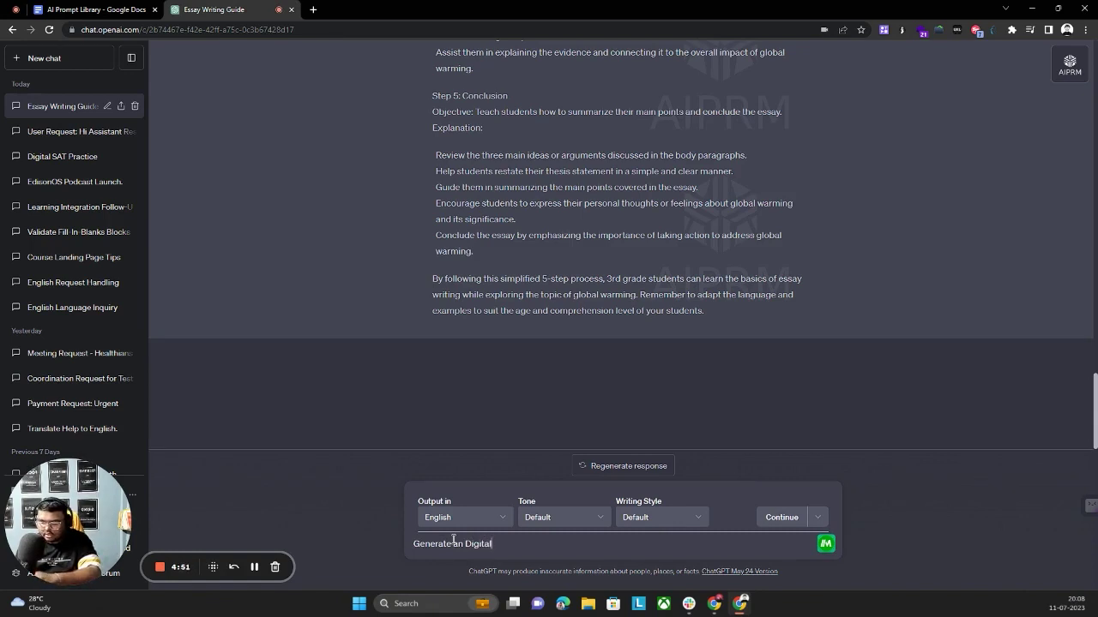
text( SAT passage )
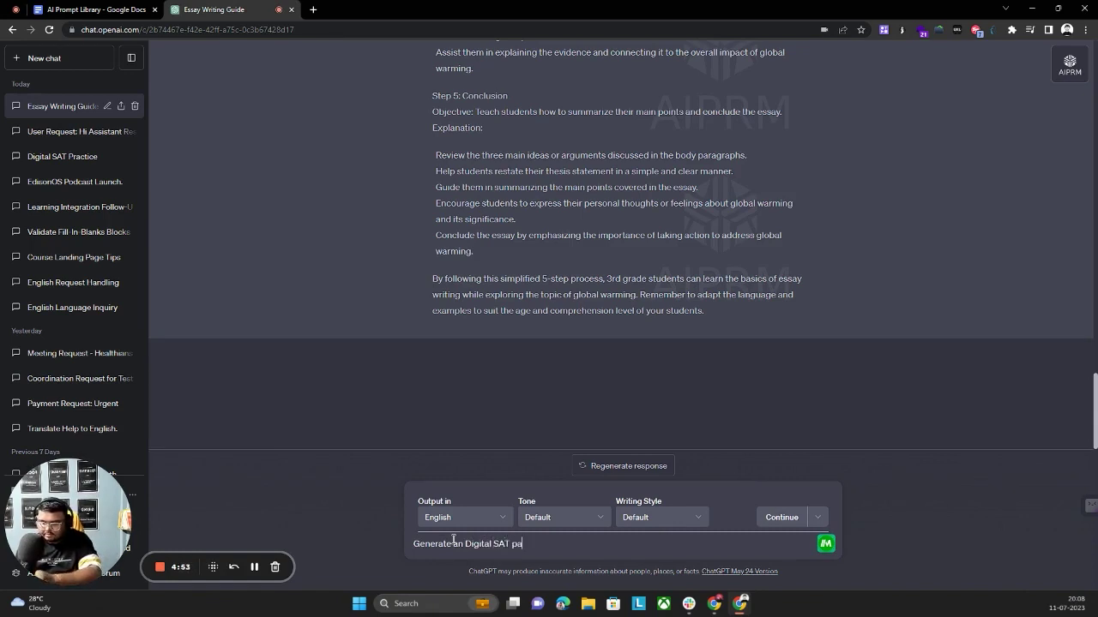
Step: Complete the prompt with "type question" and send it
text(trypo)
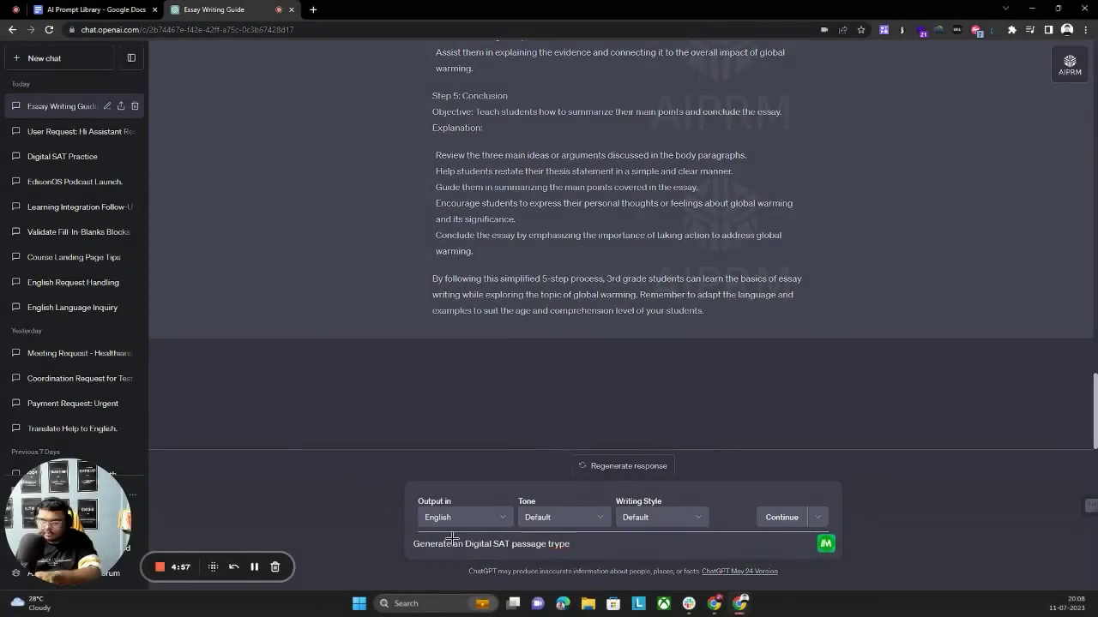
key(BackSpace)
key(BackSpace)
key(BackSpace)
key(BackSpace)
text(y)
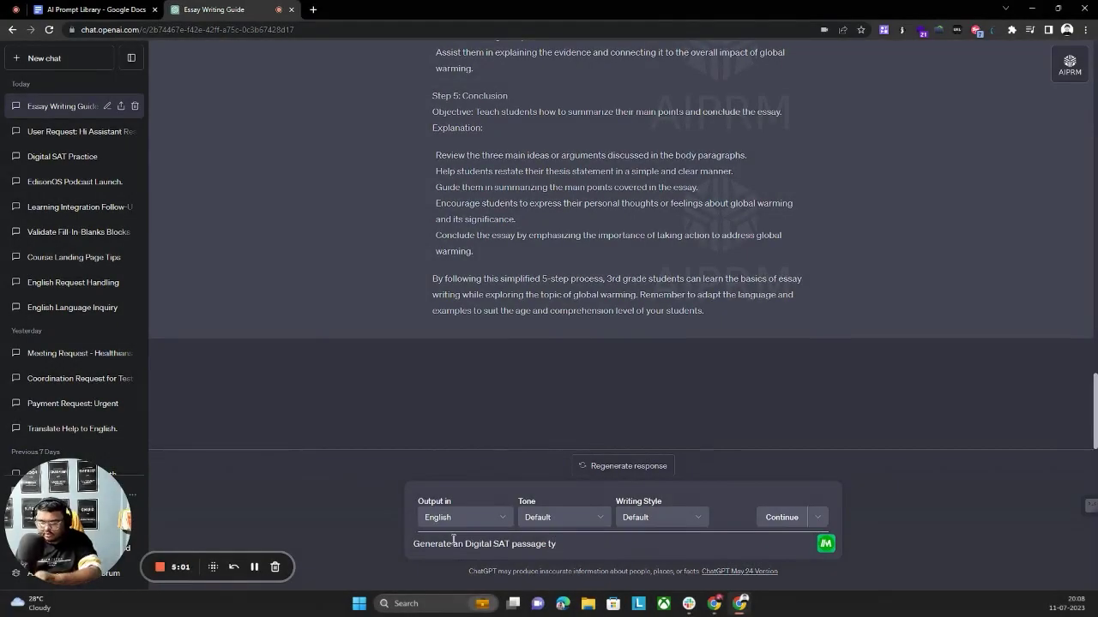
text(pe quest)
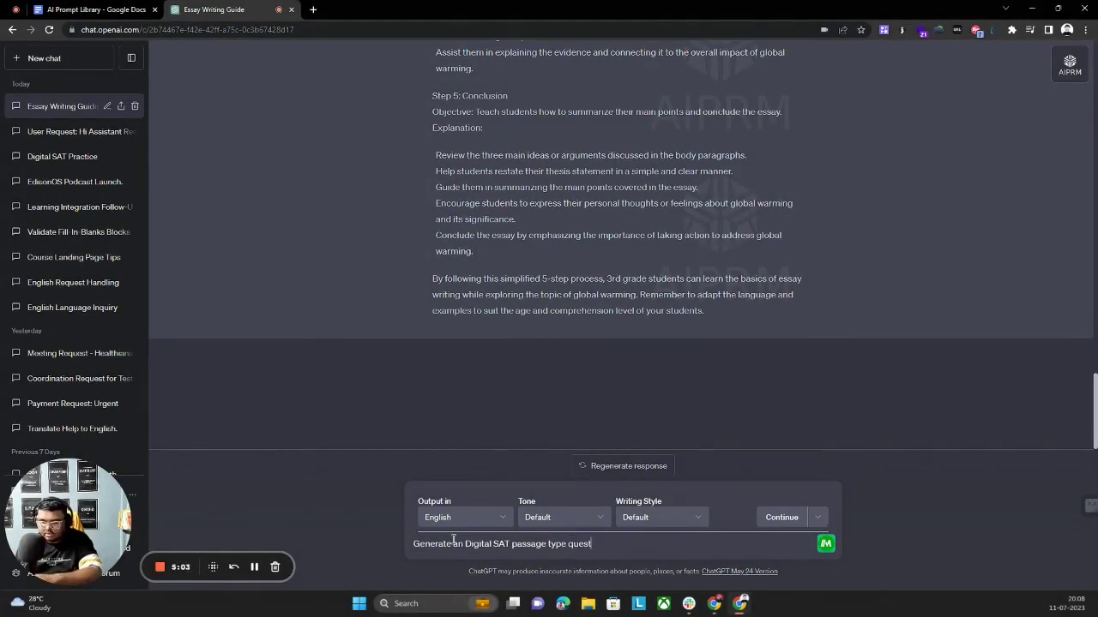
text(ion)
key(Return)
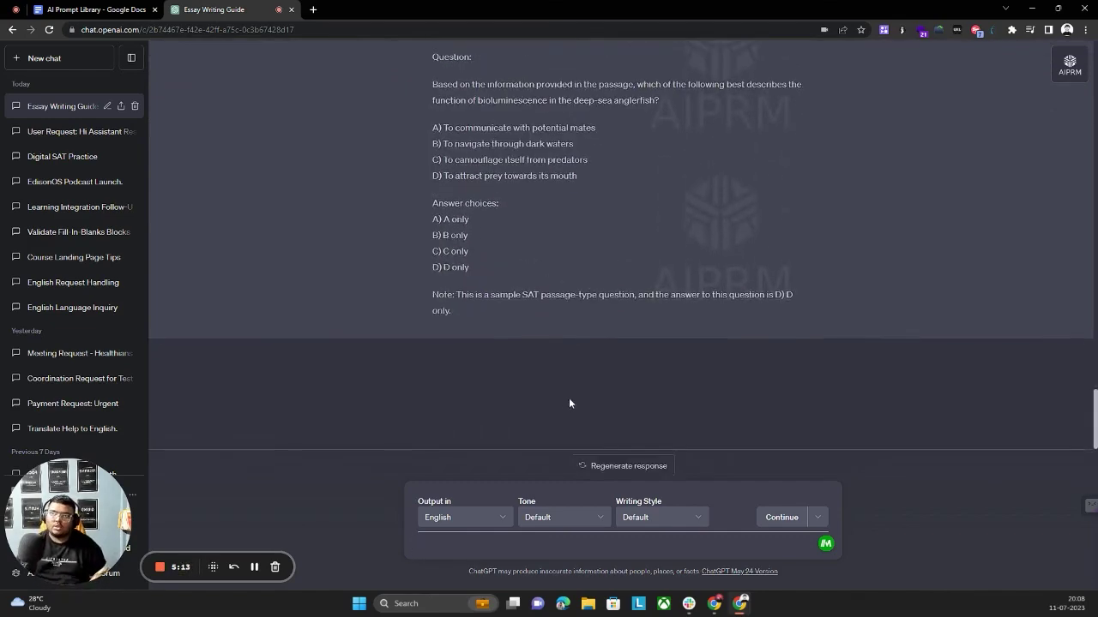
Step: Read the generated SAT passage, its question and the answer choices through to the closing note
scroll(565, 388, up, 3)
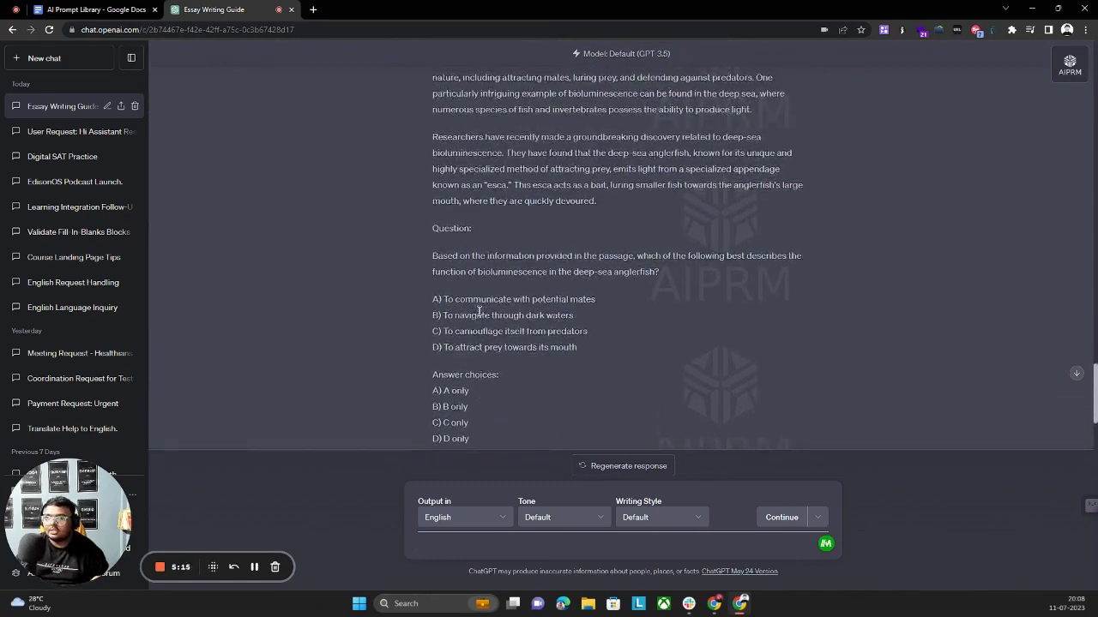
scroll(479, 312, up, 2)
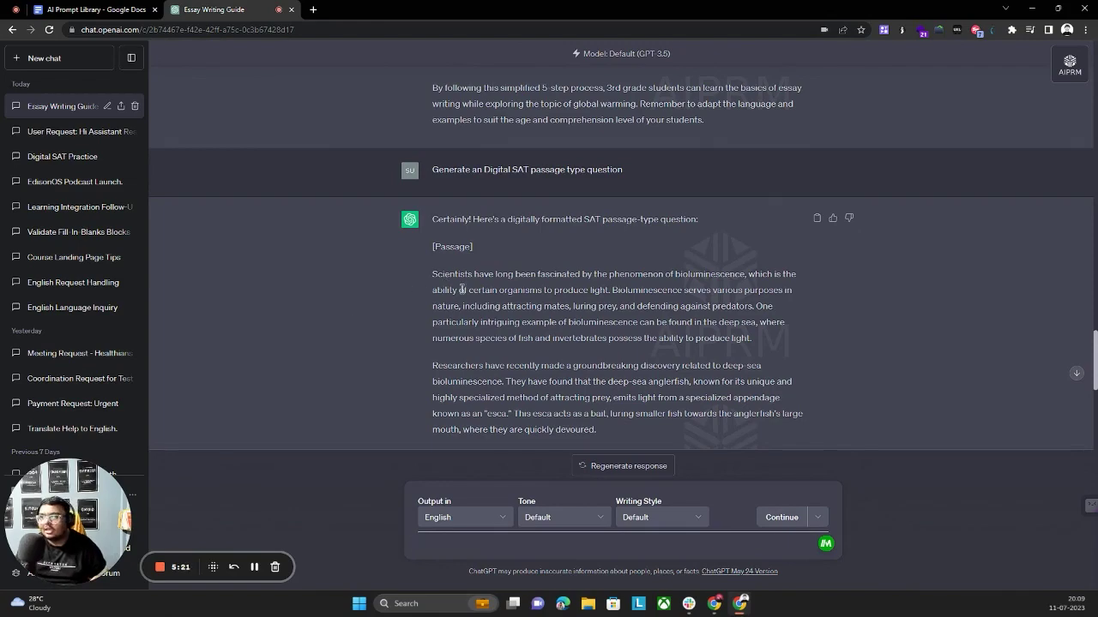
scroll(636, 312, down, 2)
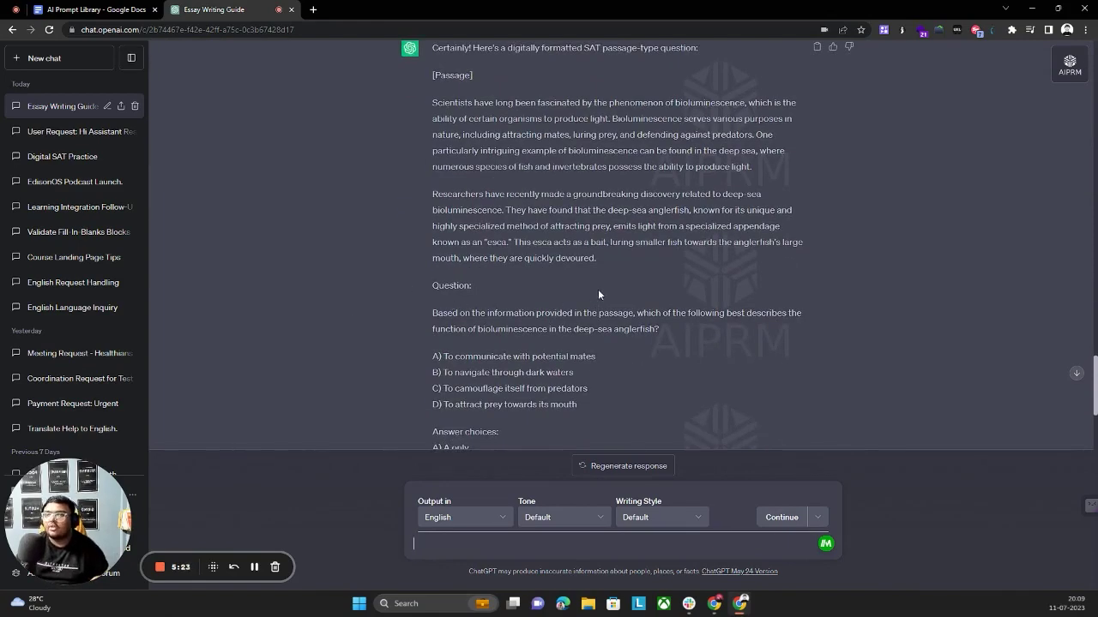
scroll(598, 294, down, 2)
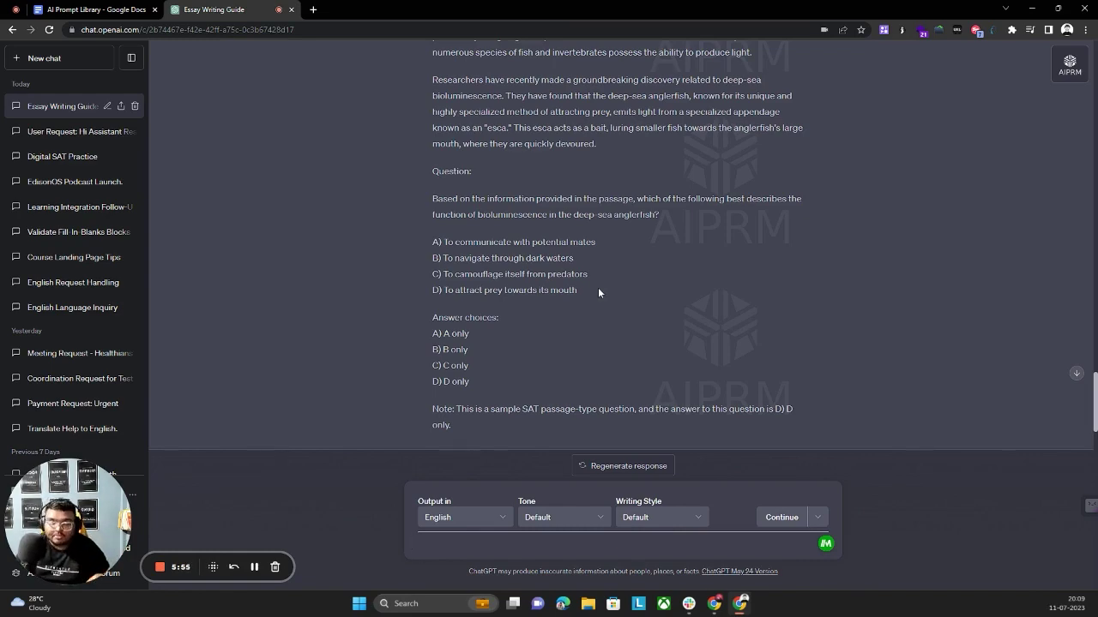
Step: Switch to the AI Prompt Library document in Google Docs and look through its education prompts and the GOD Mode Prompts section
click(95, 9)
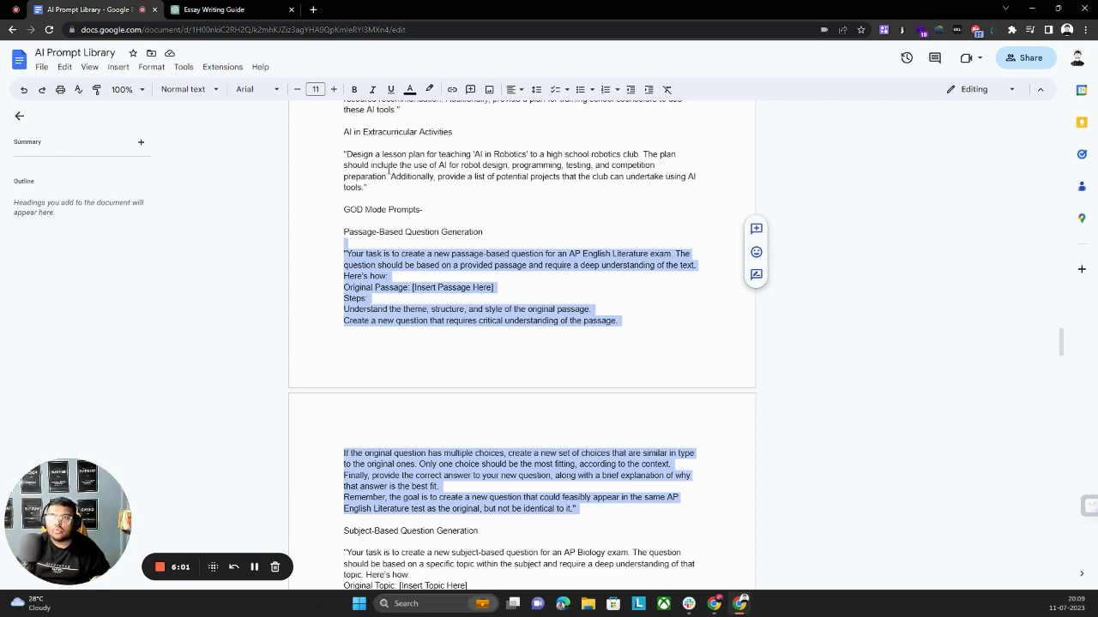
scroll(456, 153, up, 5)
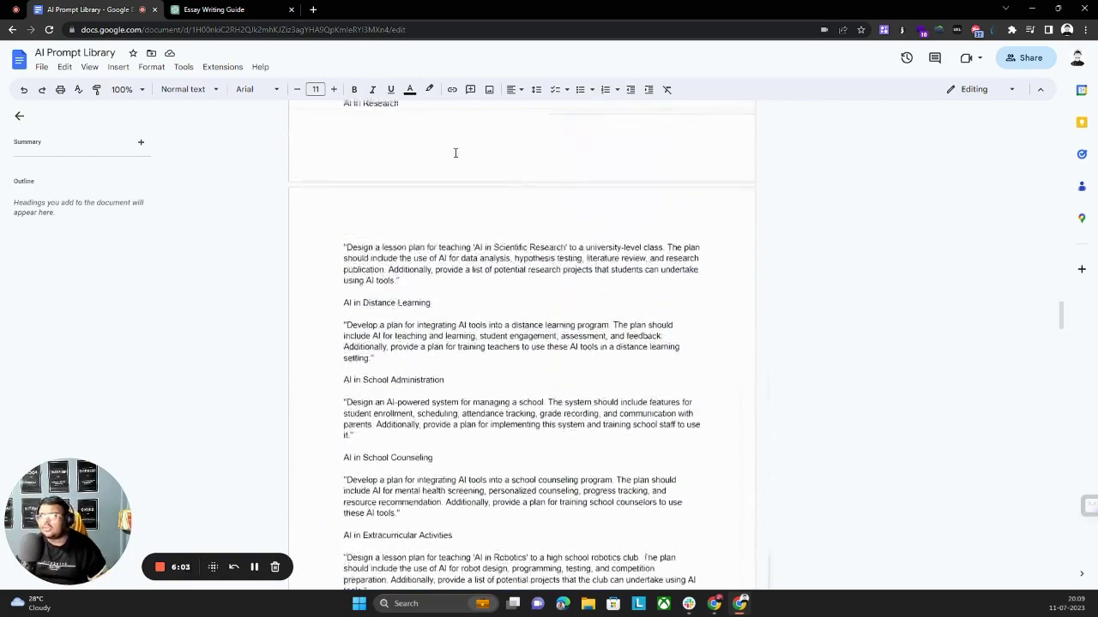
scroll(455, 153, up, 4)
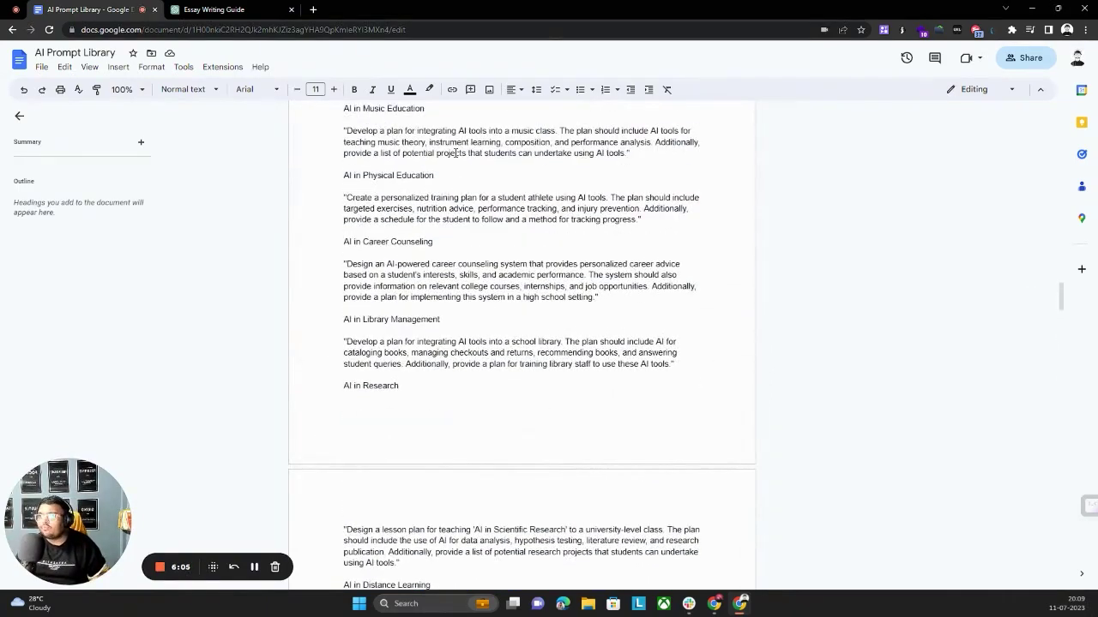
scroll(456, 153, up, 3)
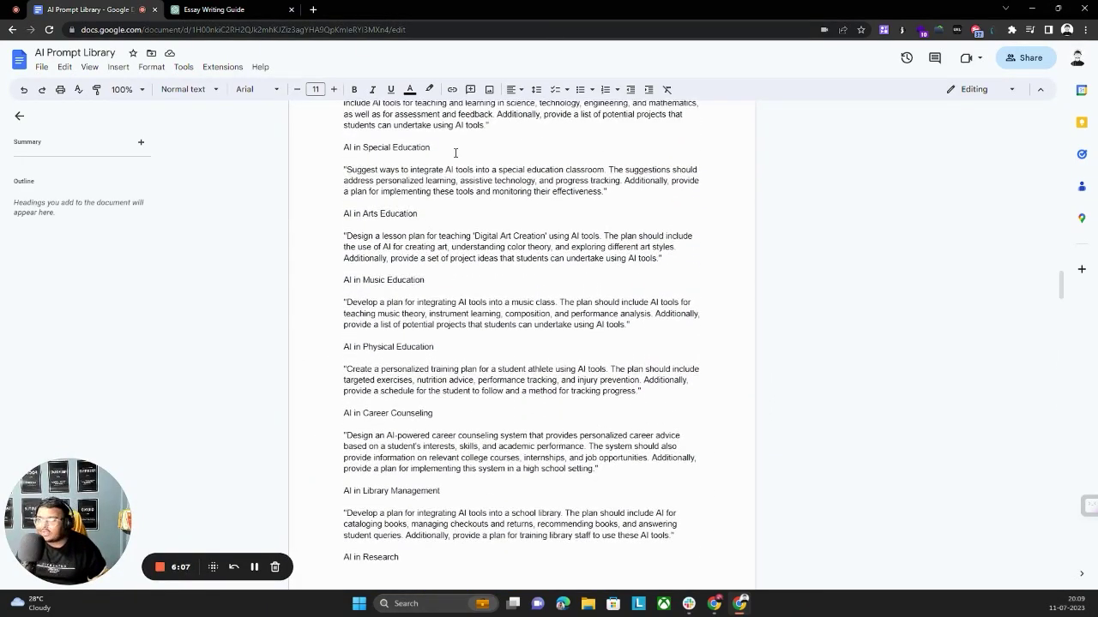
scroll(455, 153, up, 5)
scroll(456, 152, down, 8)
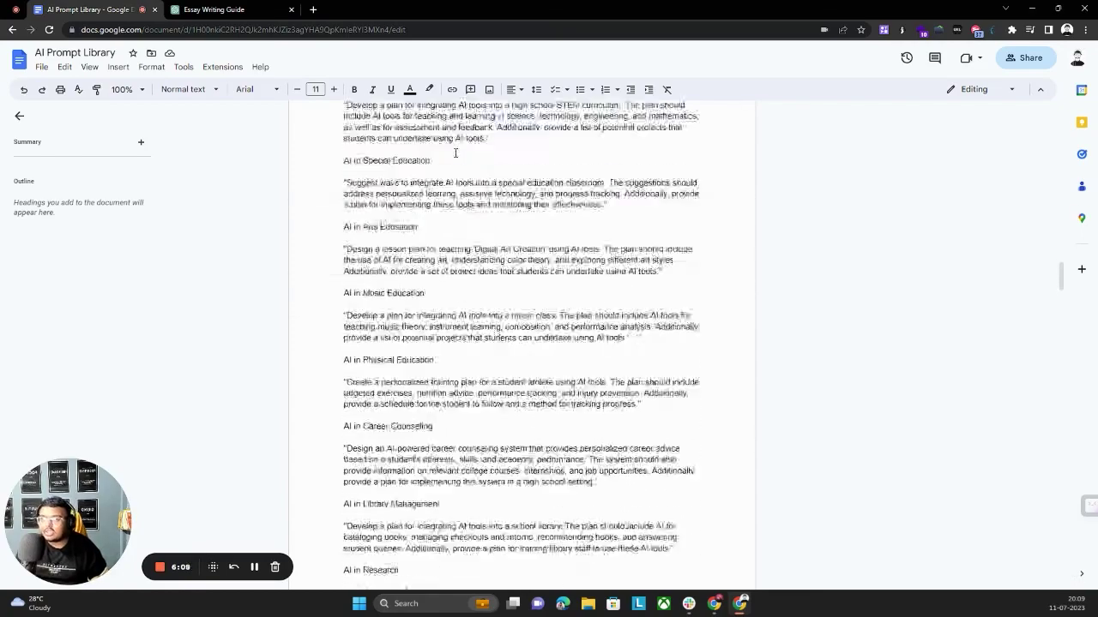
scroll(455, 153, down, 15)
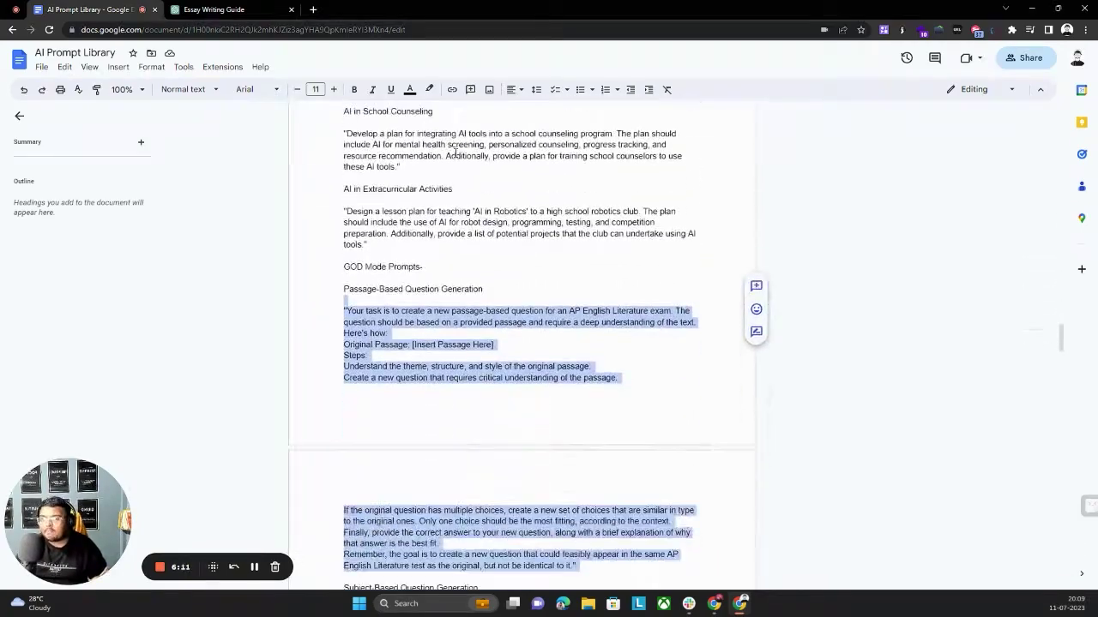
scroll(454, 150, down, 1)
scroll(455, 150, up, 1)
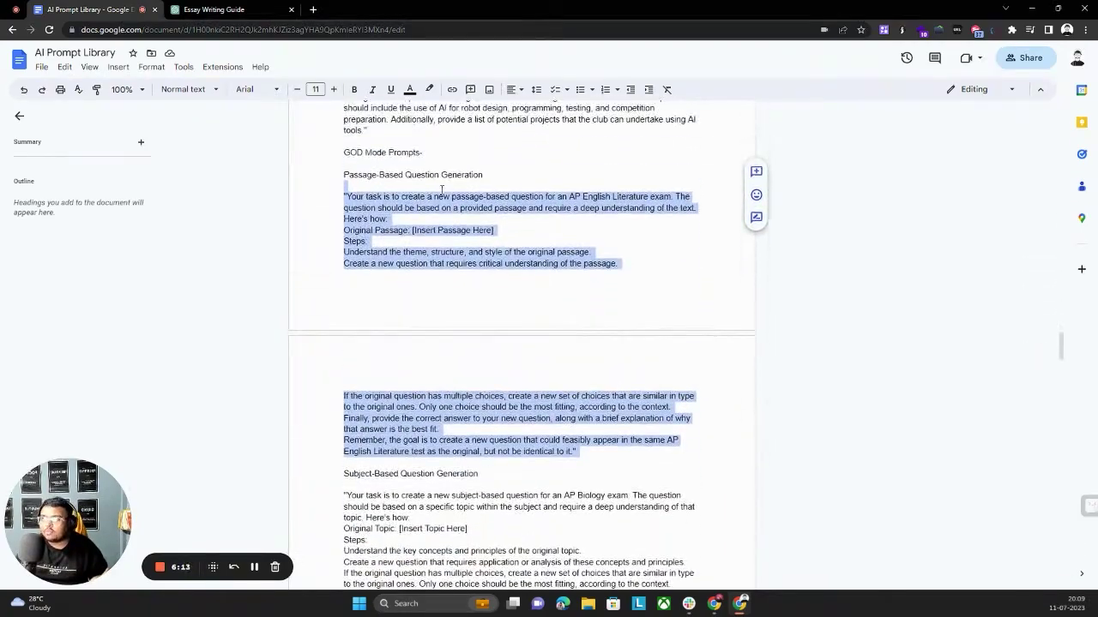
Step: Copy the full prompt text under Passage-Based Question Generation, from "Your task is to create" to "not be identical to it."
click(352, 207)
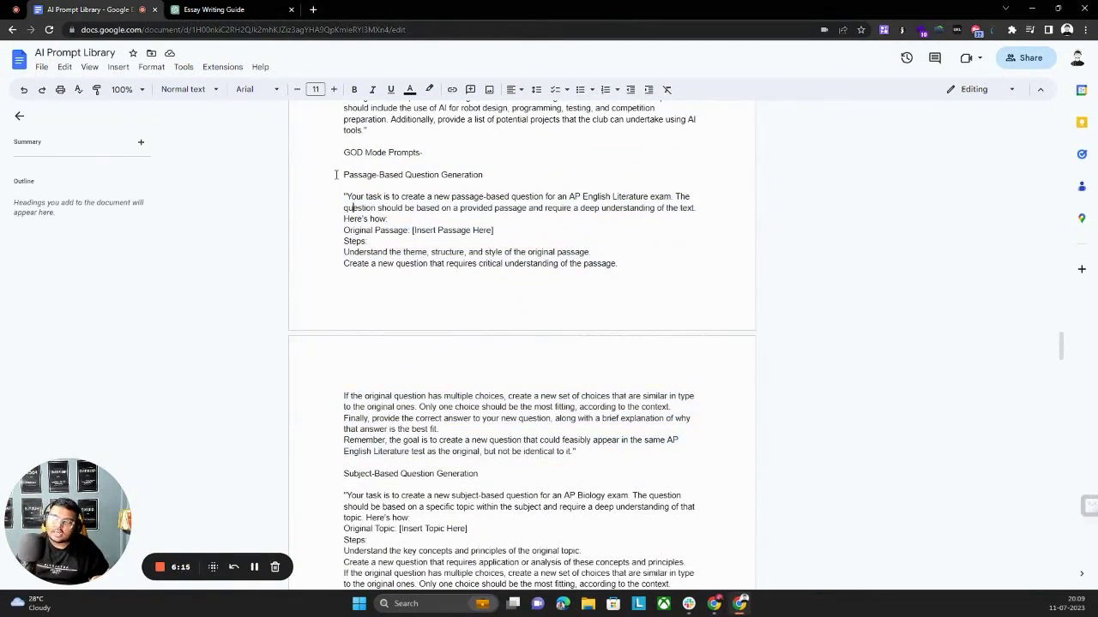
drag(336, 174, 515, 177)
click(437, 216)
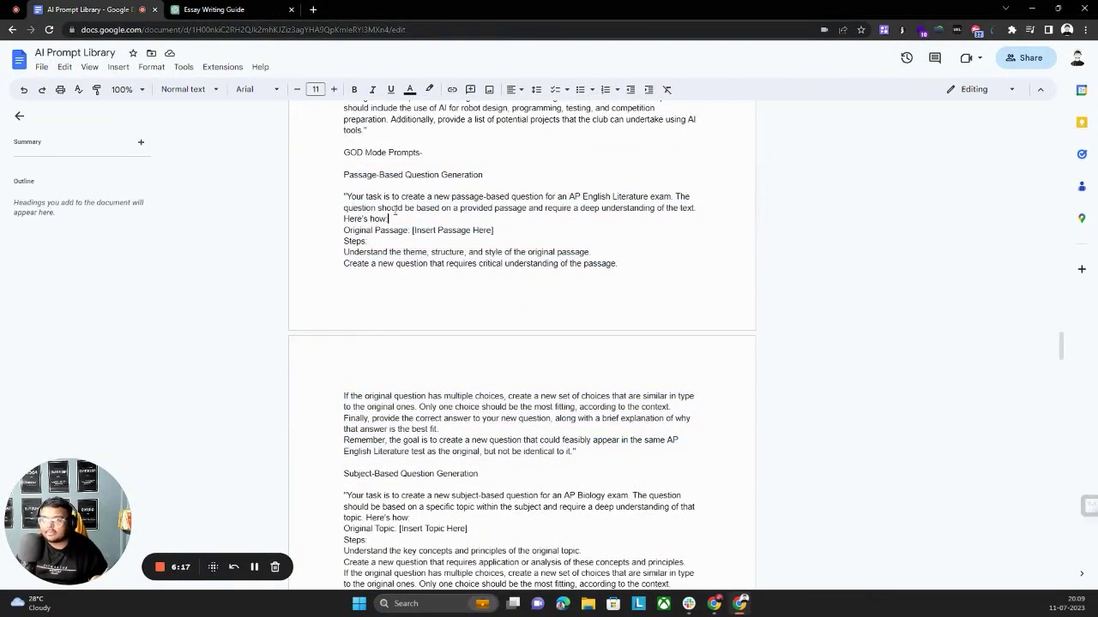
drag(349, 201, 576, 396)
scroll(487, 311, down, 1)
right_click(532, 381)
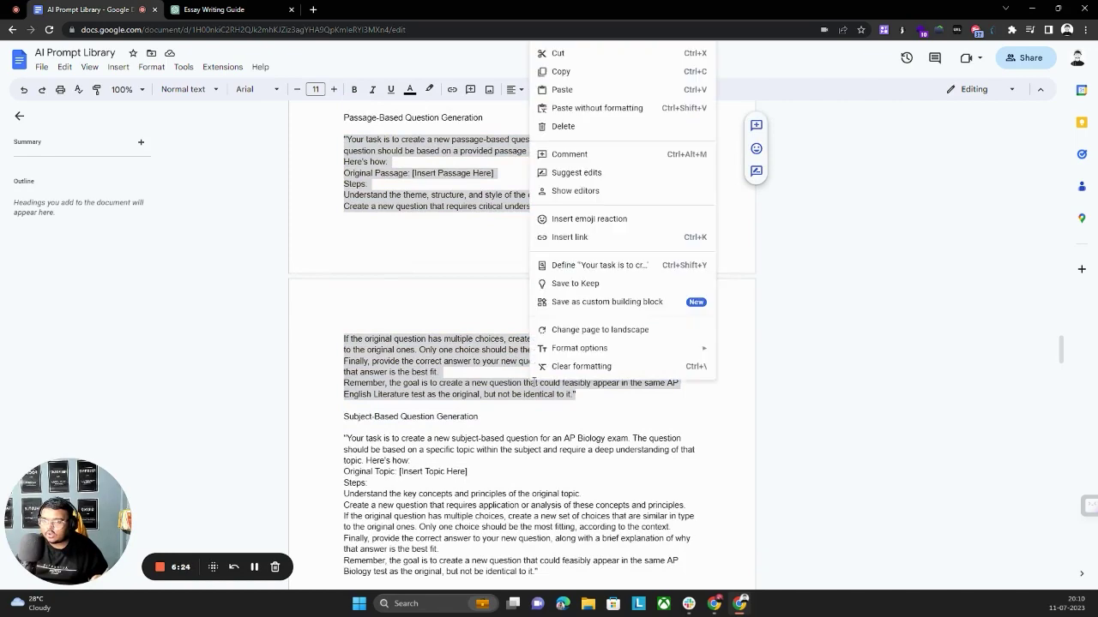
click(559, 71)
Step: Switch back to the ChatGPT Essay Writing Guide chat and paste the copied prompt into the message field
click(223, 6)
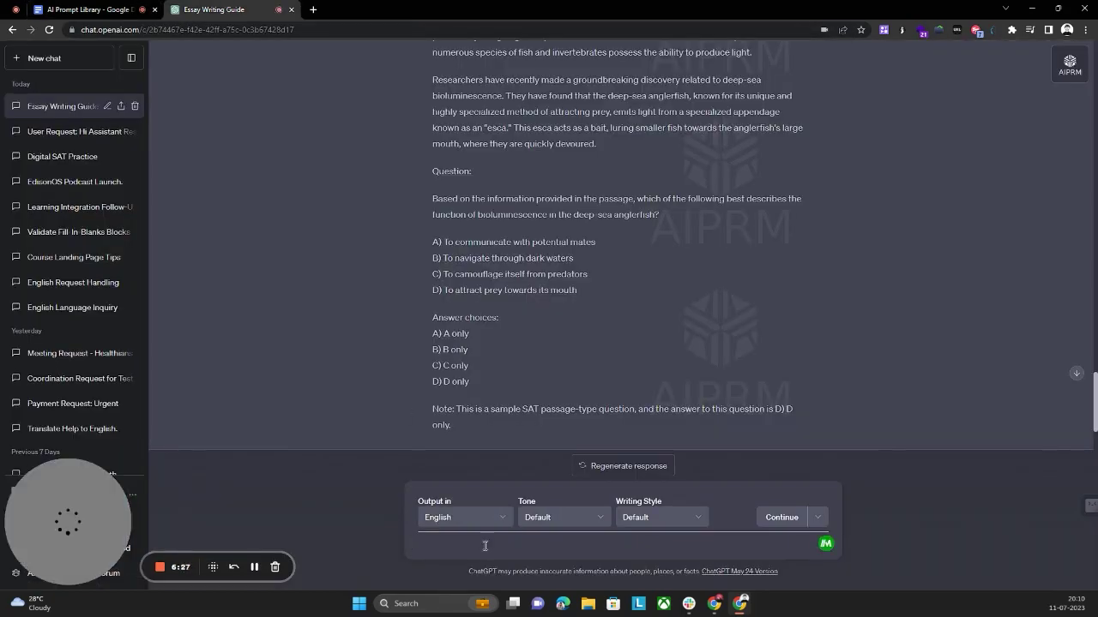
right_click(430, 542)
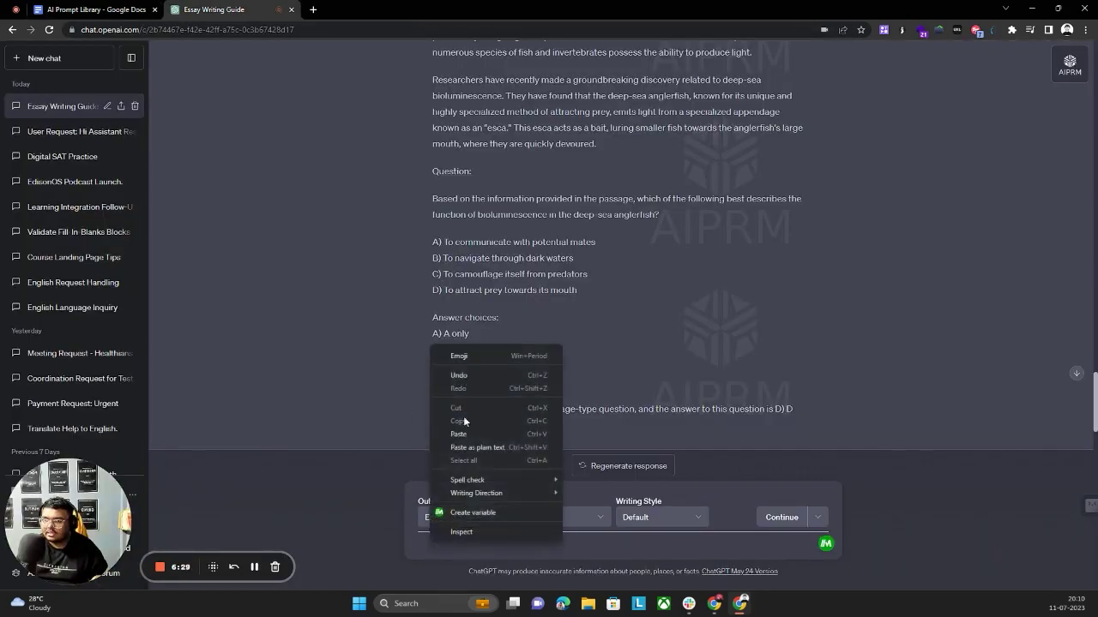
click(470, 428)
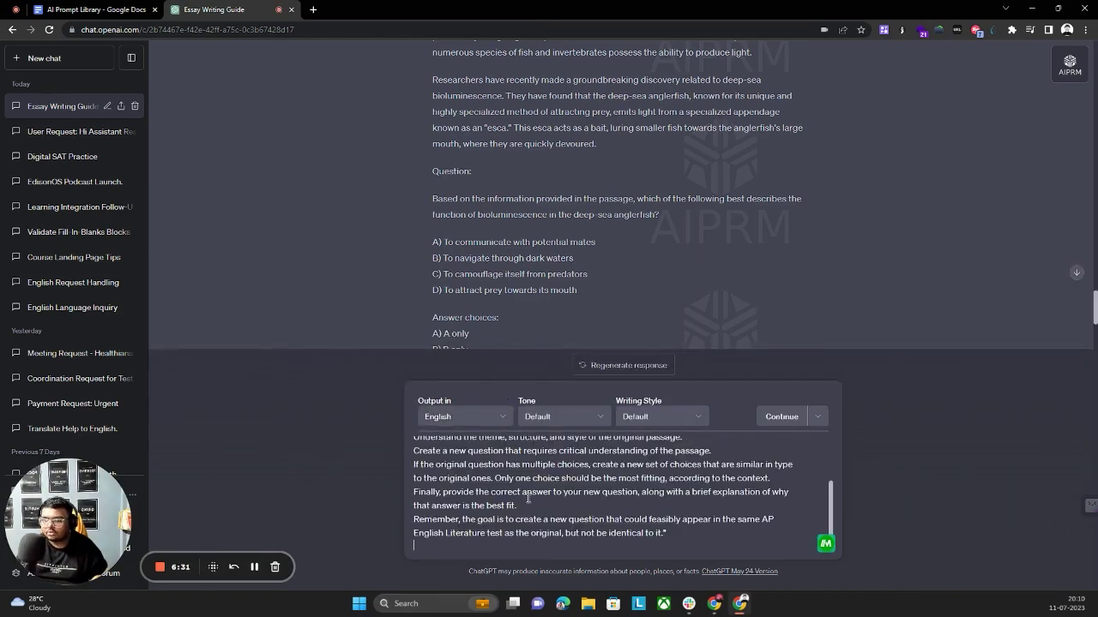
Step: Copy the bioluminescence passage from the response together with its question and answer choices, leaving out the closing note
scroll(528, 498, up, 2)
scroll(503, 169, up, 2)
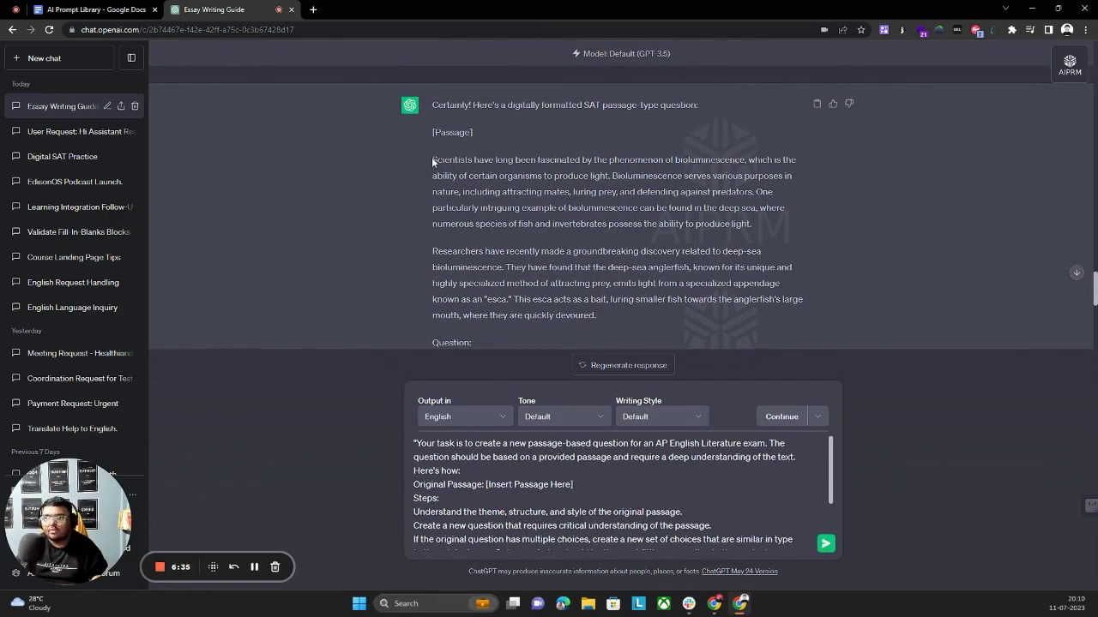
drag(431, 160, 527, 271)
scroll(477, 206, down, 3)
right_click(450, 247)
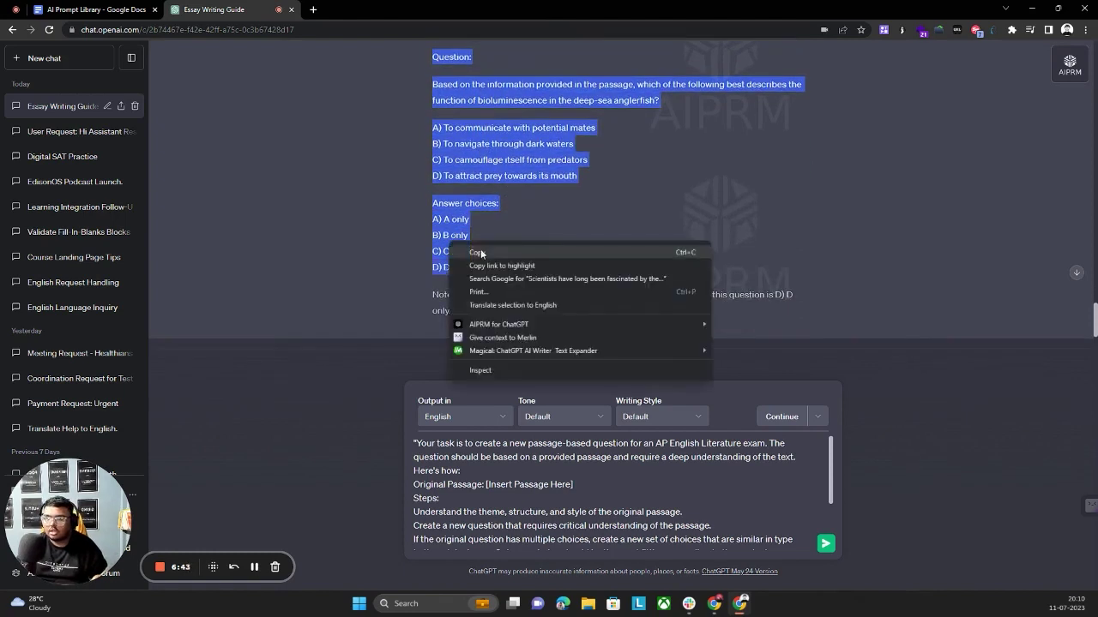
click(483, 254)
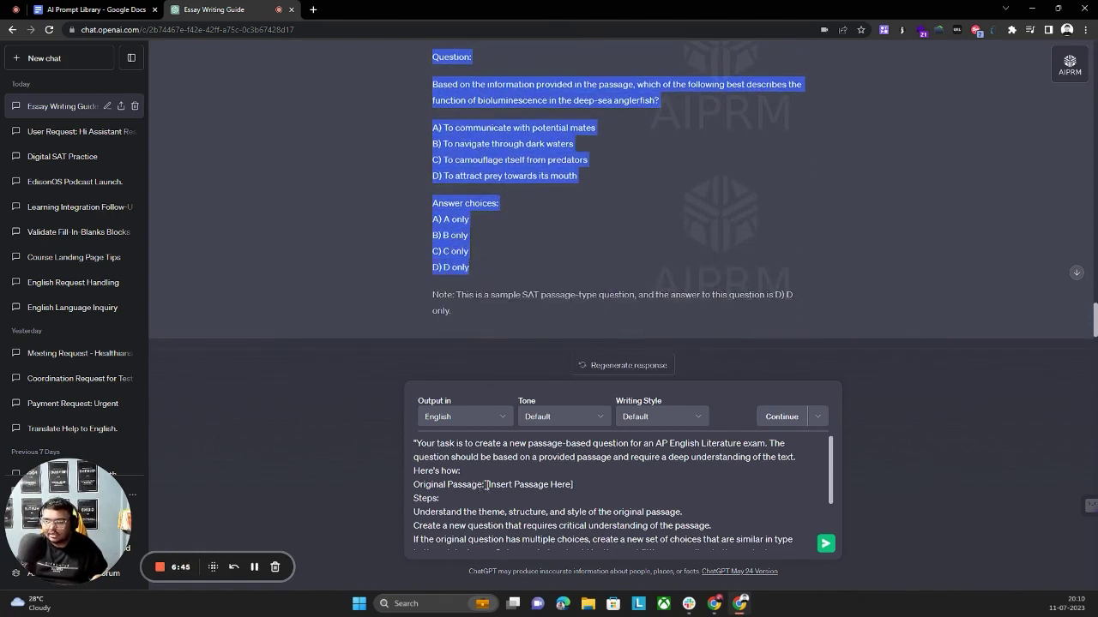
Step: Replace the "[Insert Passage Here]" placeholder in the prompt draft with the copied passage and question
drag(485, 485, 573, 486)
key(BackSpace)
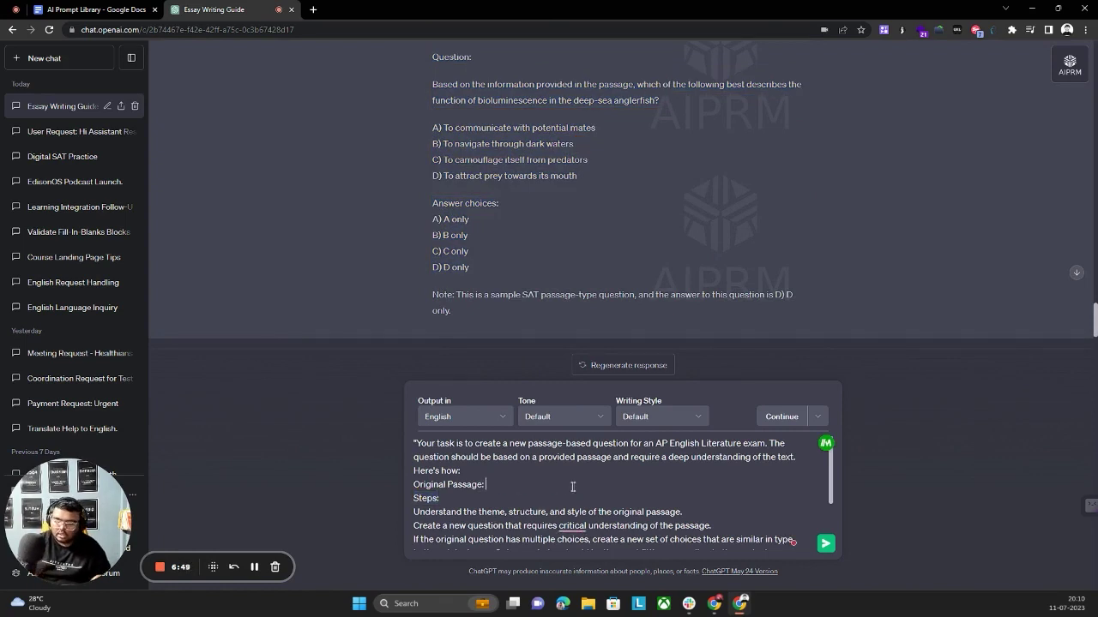
click(572, 487)
key(ctrl+v)
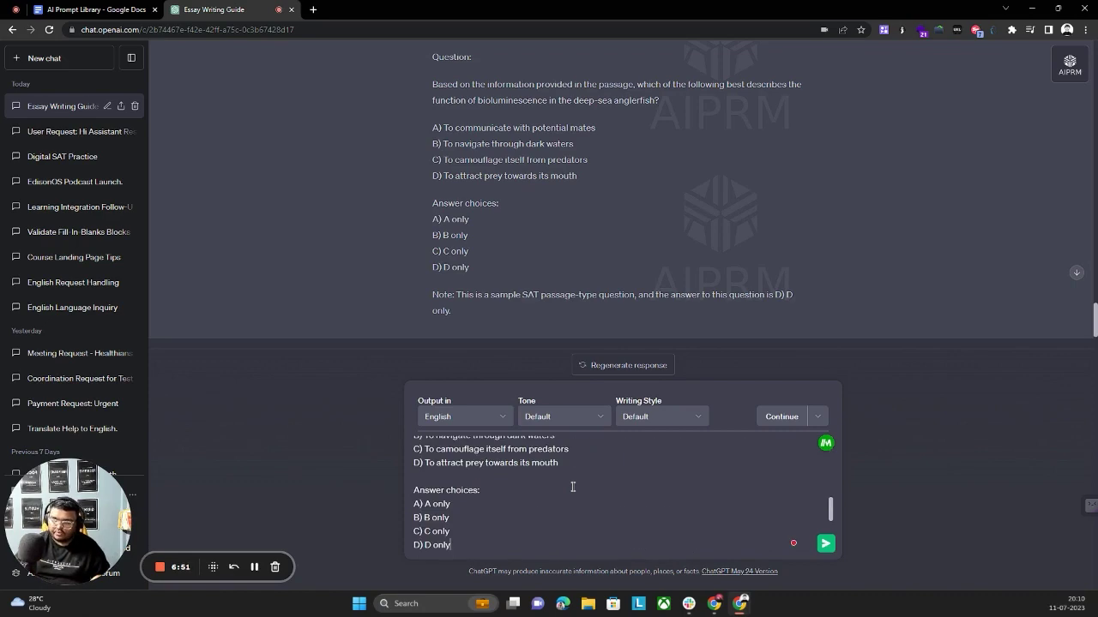
Step: Replace "AP English Literature" with "Digital SAT" in the opening sentence of the prompt draft
scroll(591, 498, up, 6)
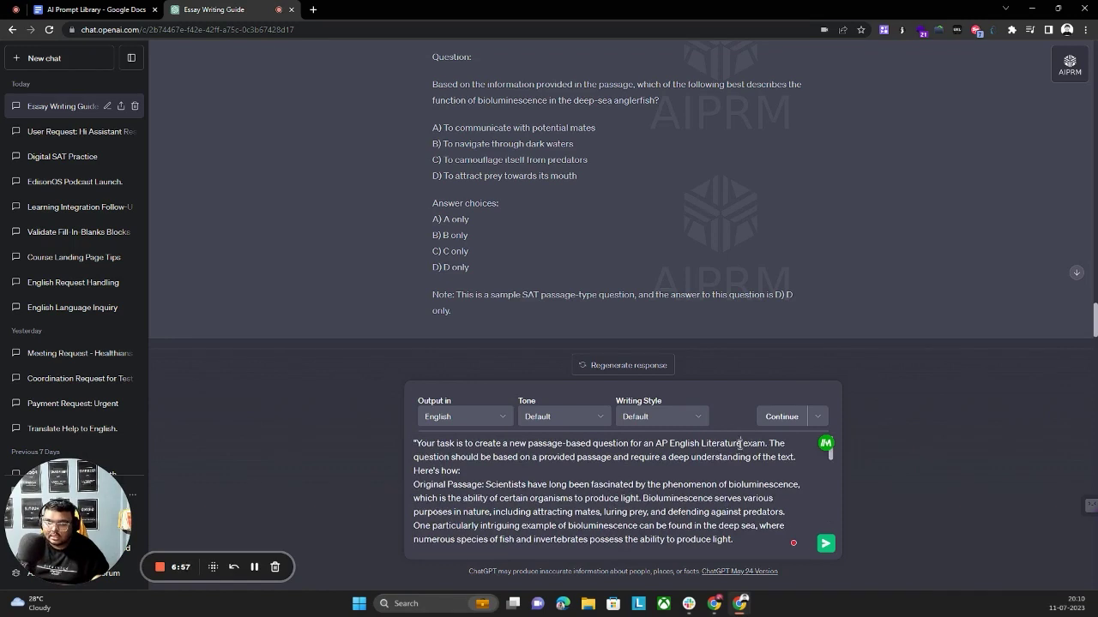
drag(740, 444, 658, 449)
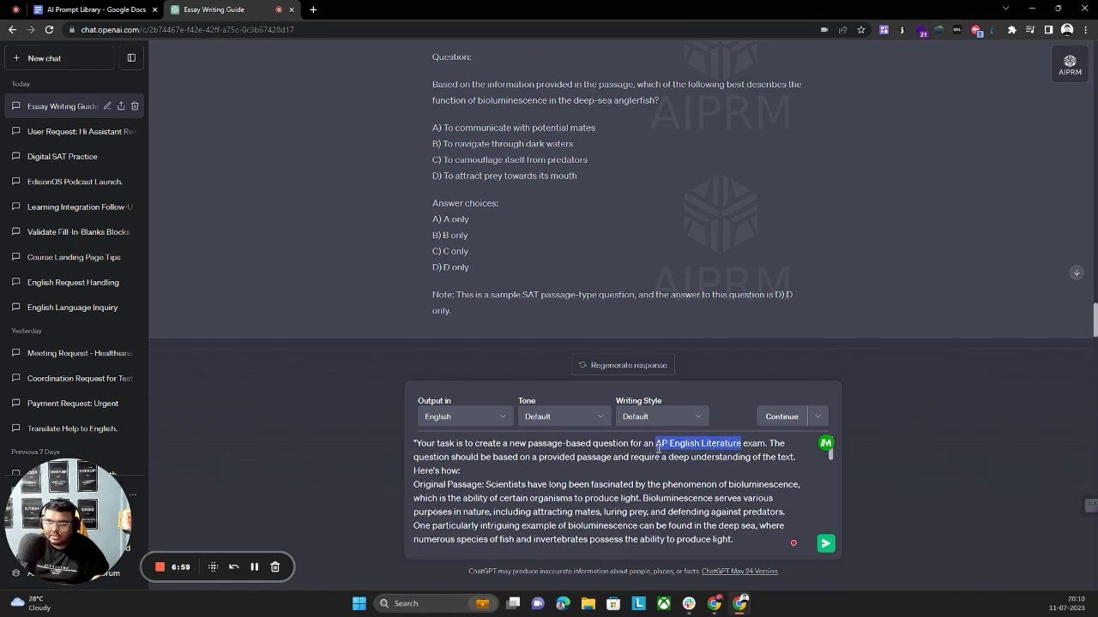
text(Digital)
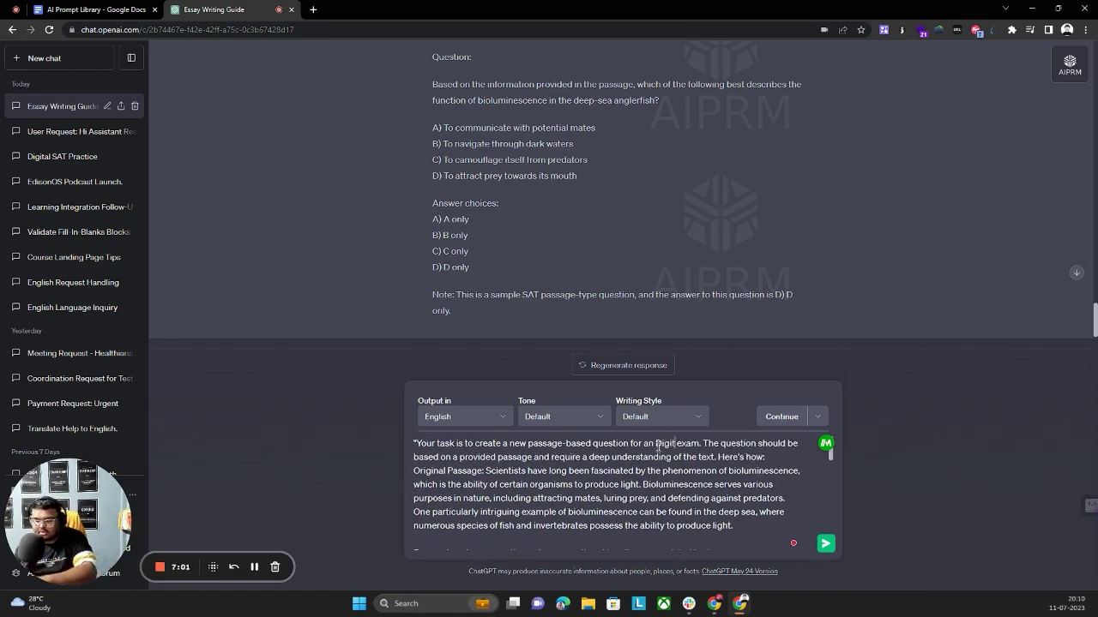
text( SAT)
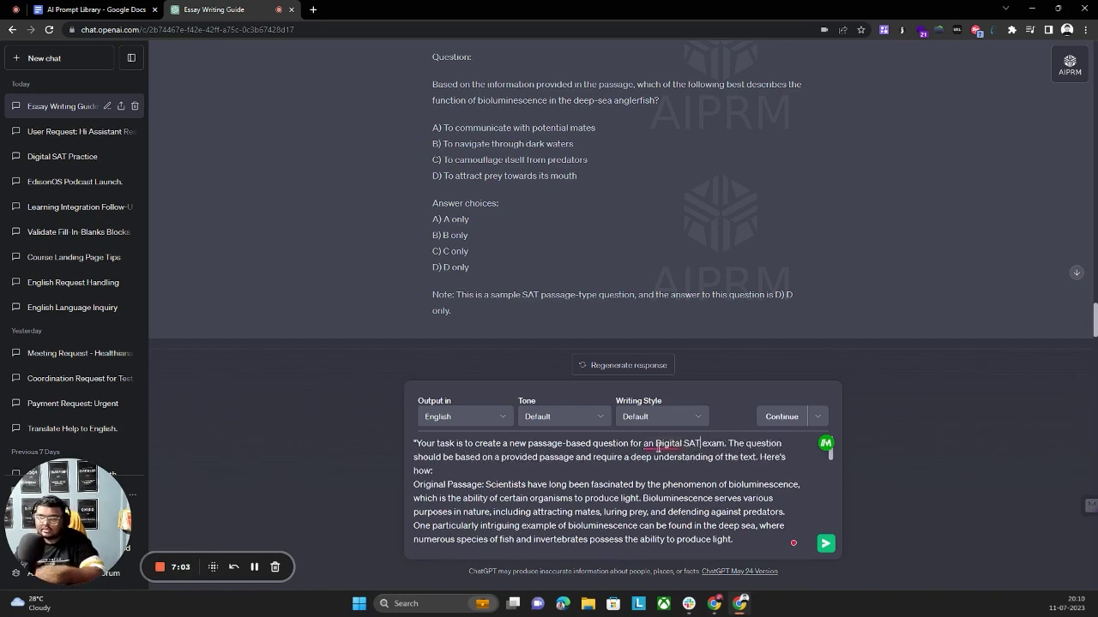
Step: Correct the article before "Digital SAT" from "an" to "a" and send the prompt
mouse_move(658, 448)
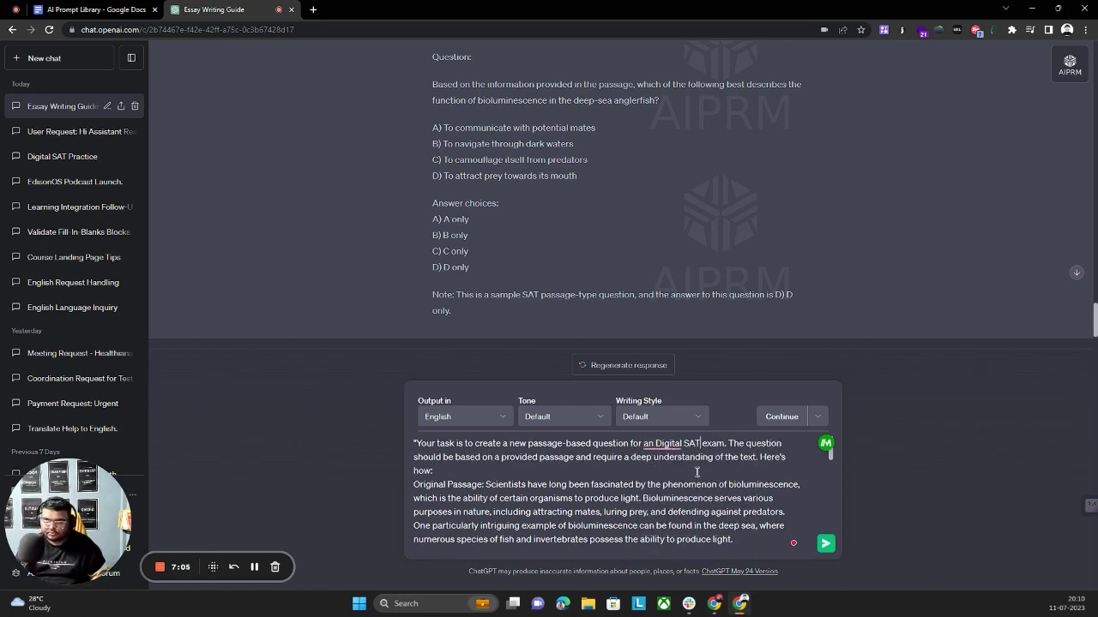
click(666, 403)
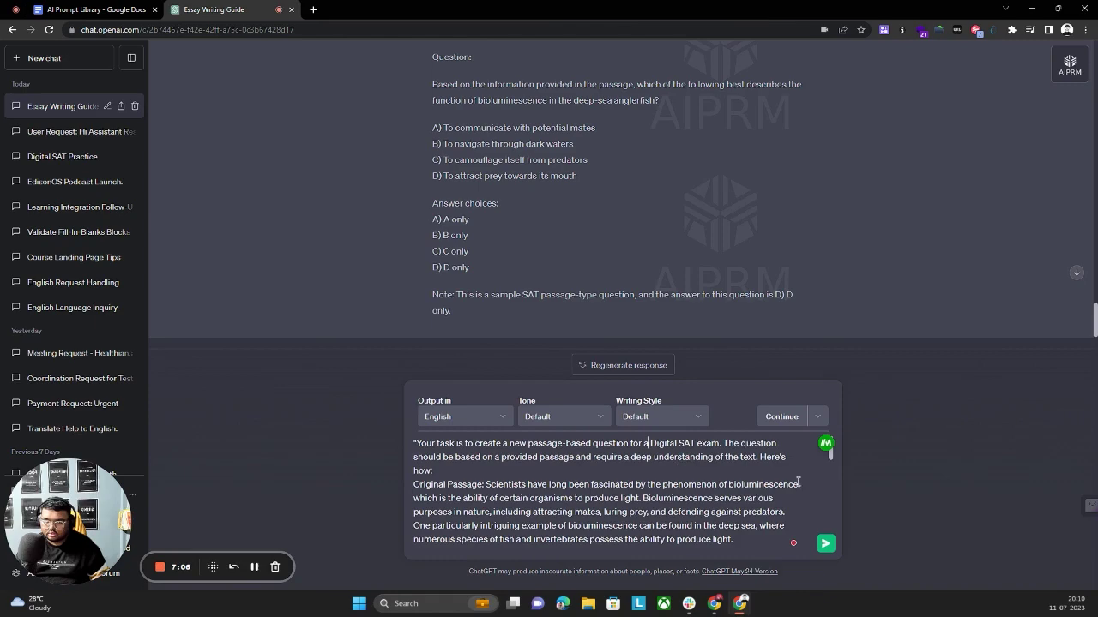
click(826, 546)
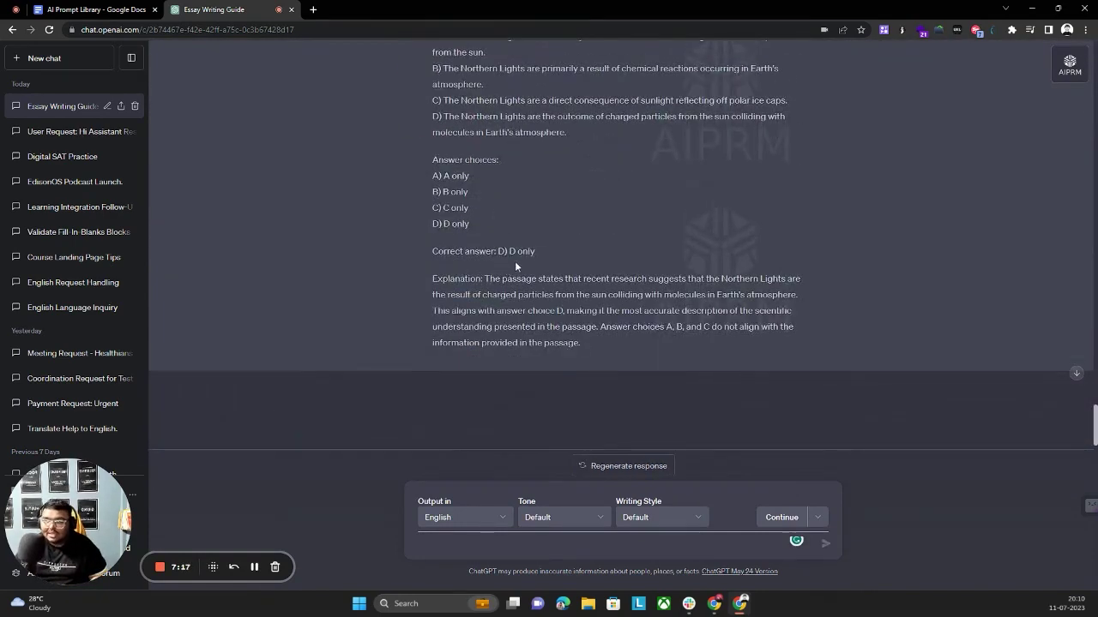
Step: Compare the newly generated passage, question, answer and explanation with the submitted prompt, the original bioluminescence question and the library template
scroll(627, 351, up, 5)
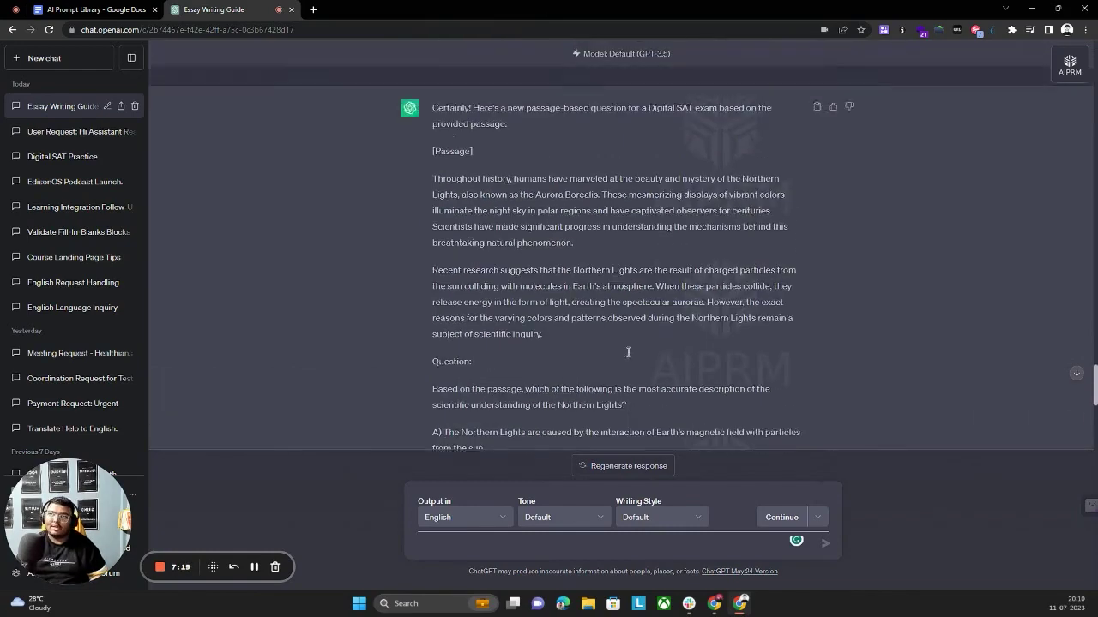
scroll(628, 351, up, 7)
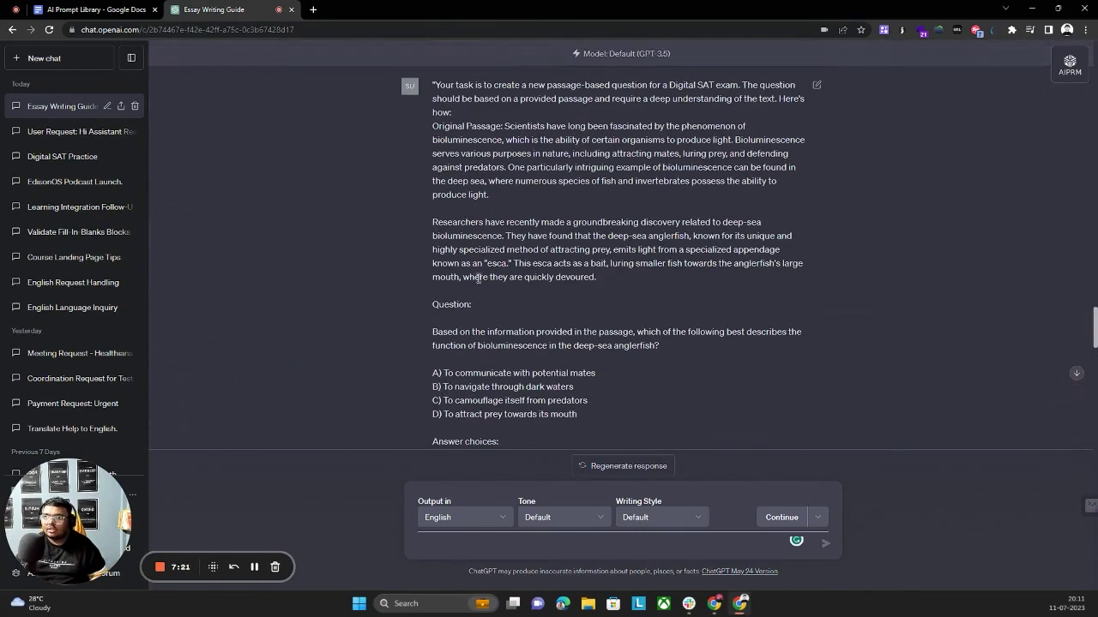
scroll(478, 278, up, 5)
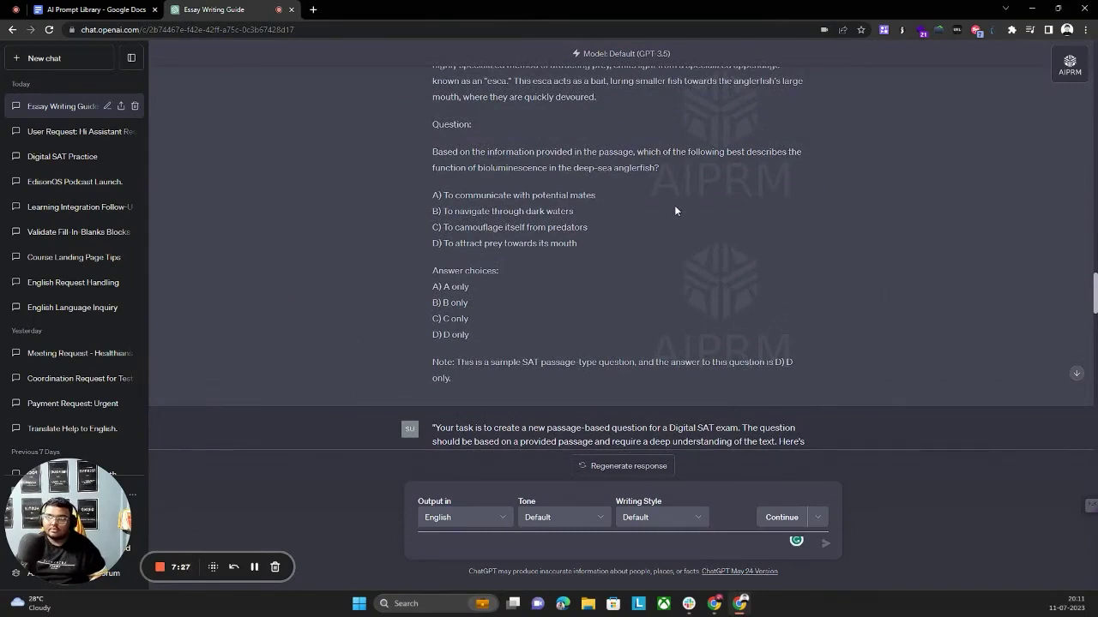
scroll(674, 210, down, 15)
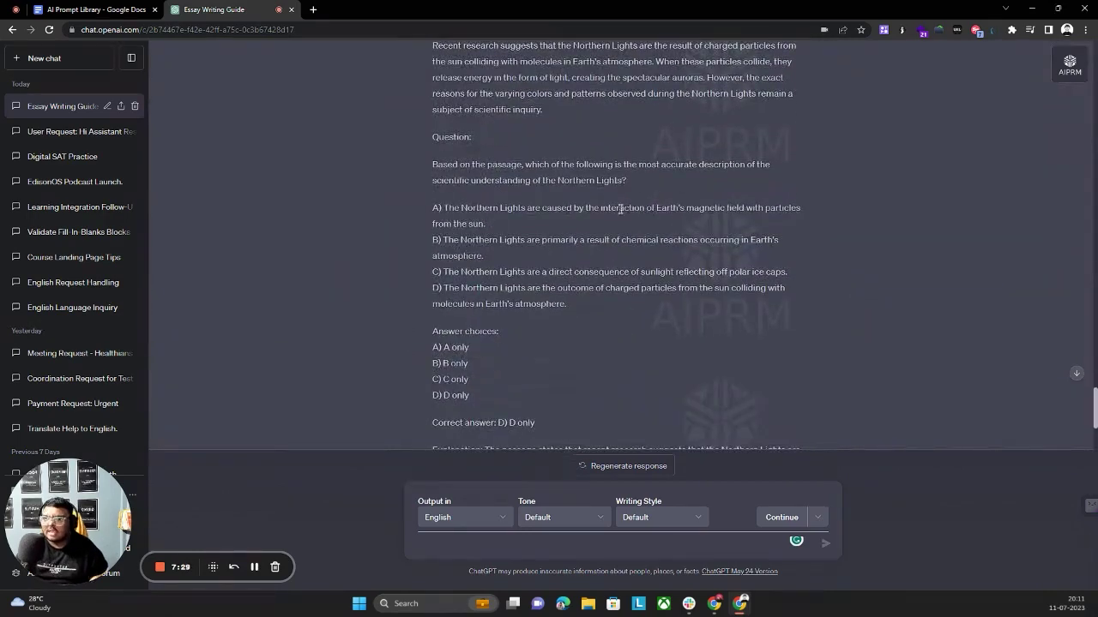
scroll(544, 258, down, 2)
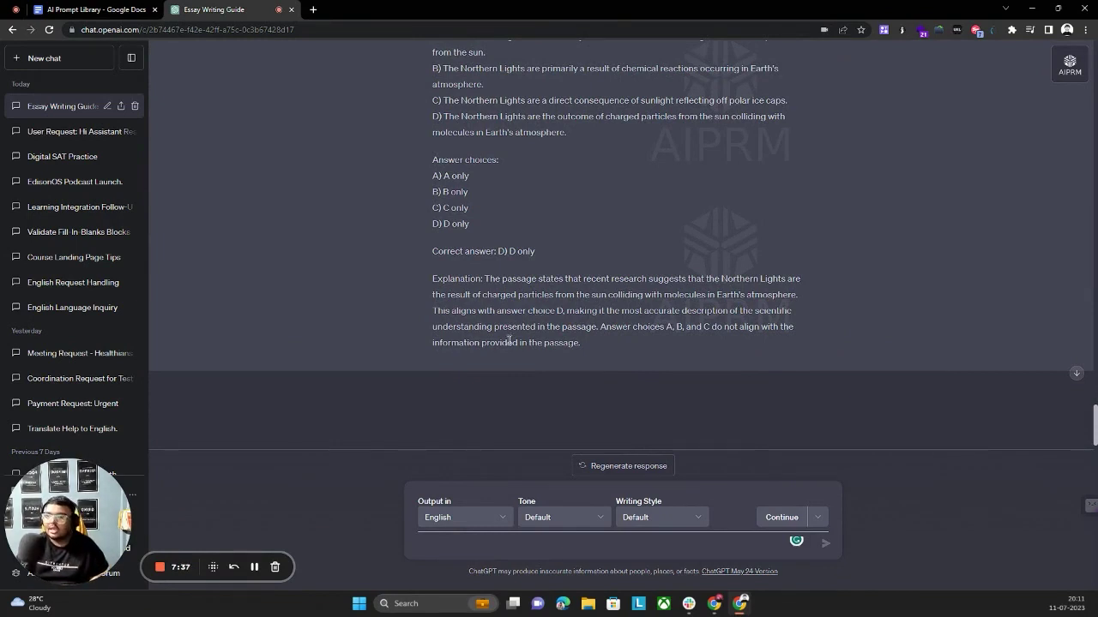
key(ctrl+shift+Tab)
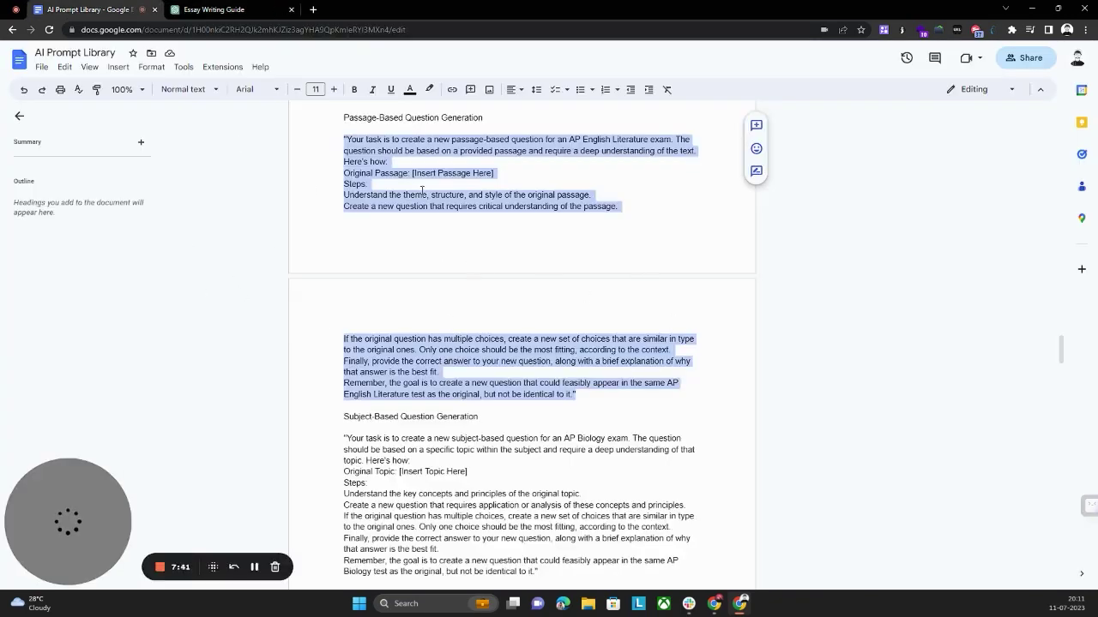
click(262, 8)
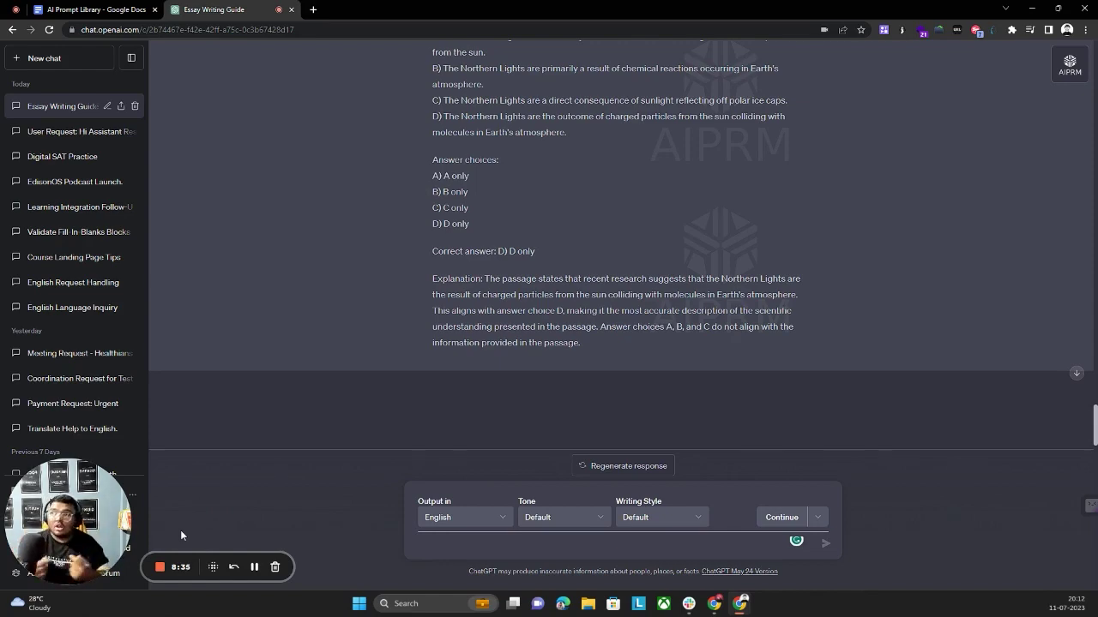
Step: Switch to the AI Prompt Library document and review its question templates from Passage-Based Question Generation through to SAT Exam
click(90, 9)
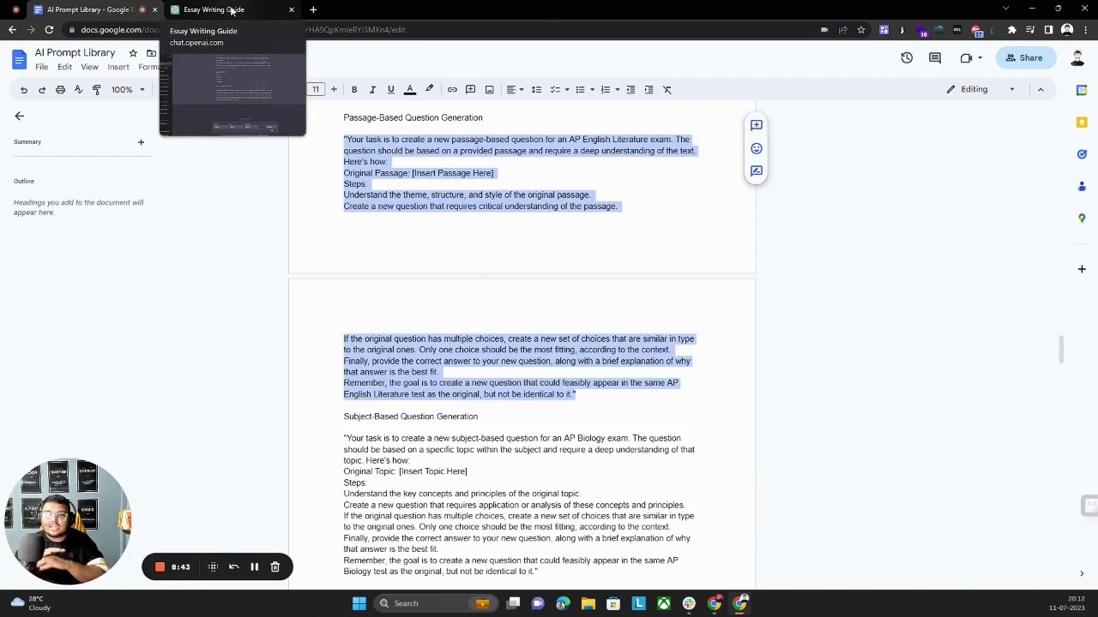
click(395, 204)
drag(343, 118, 382, 120)
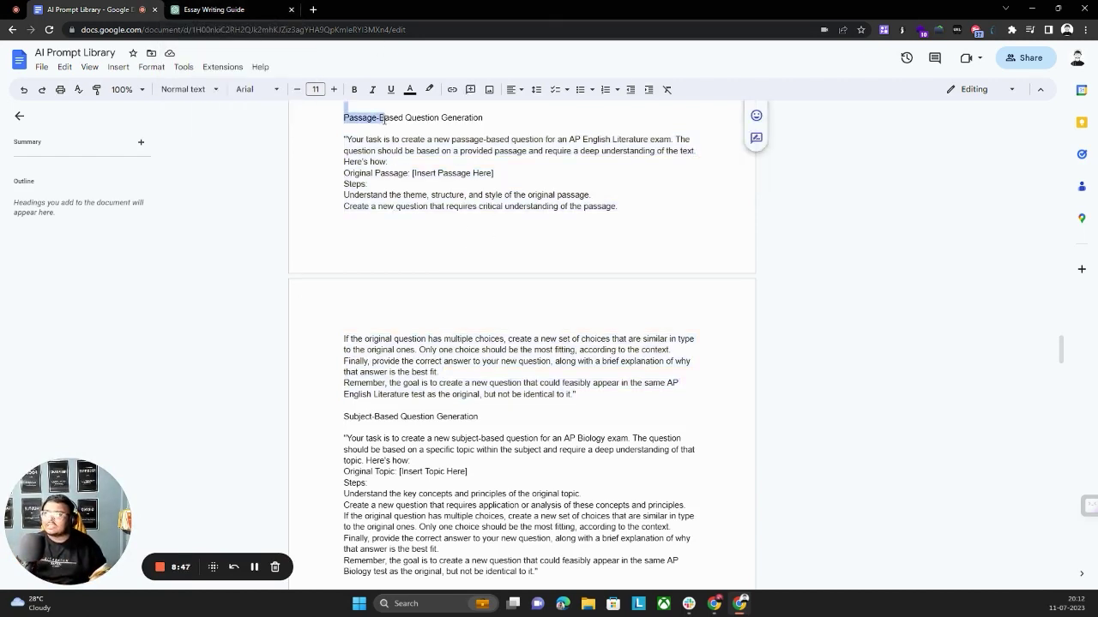
scroll(448, 260, down, 2)
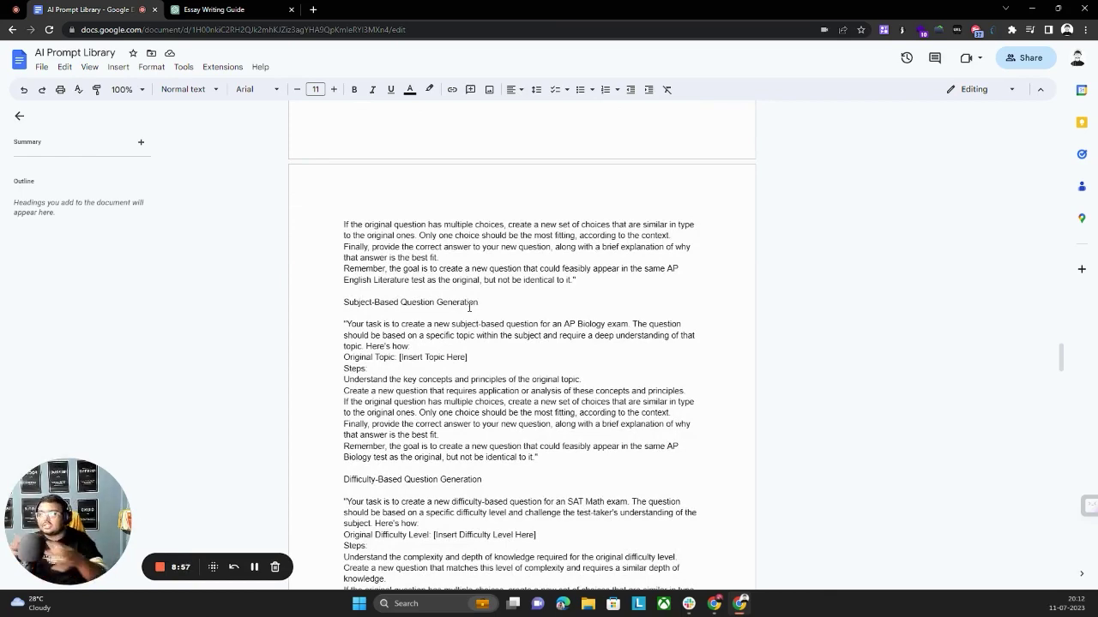
scroll(699, 512, down, 1)
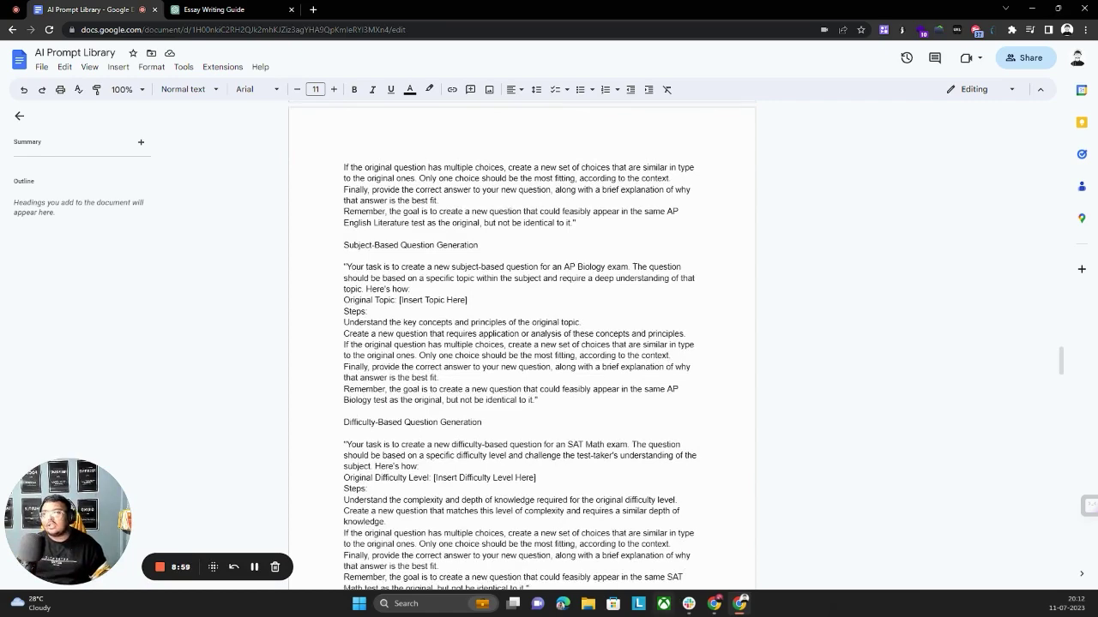
scroll(535, 509, down, 2)
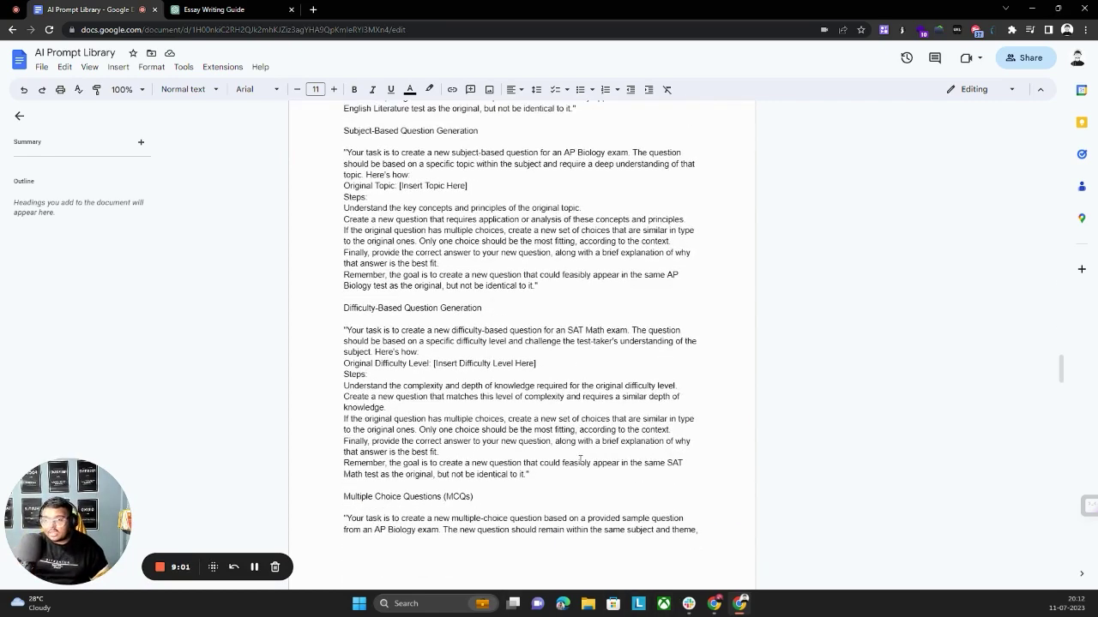
scroll(580, 460, down, 7)
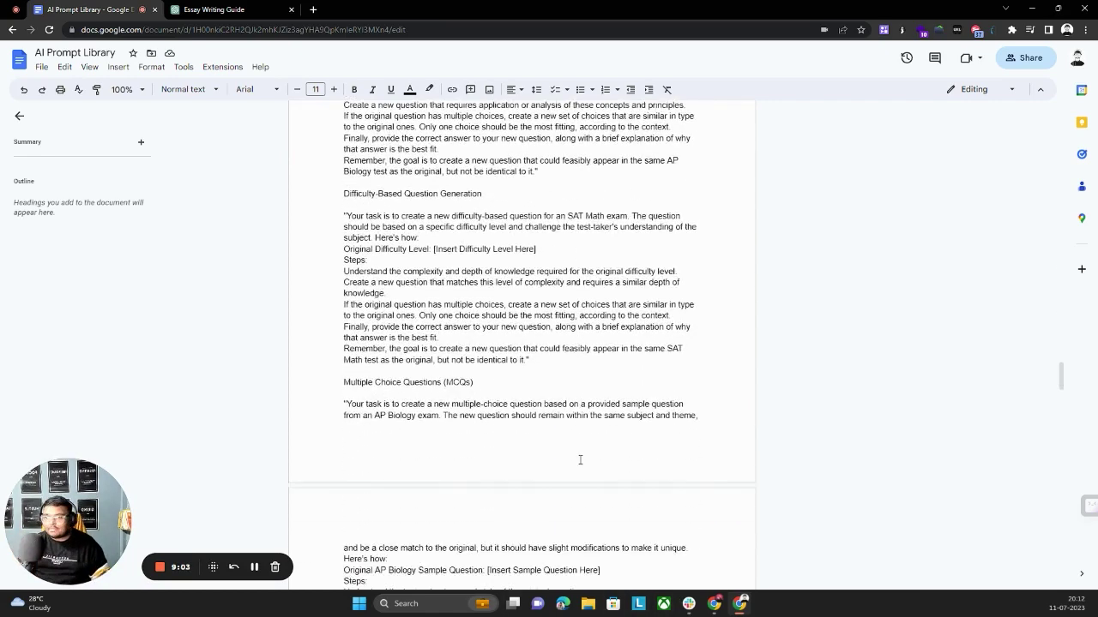
scroll(580, 460, down, 2)
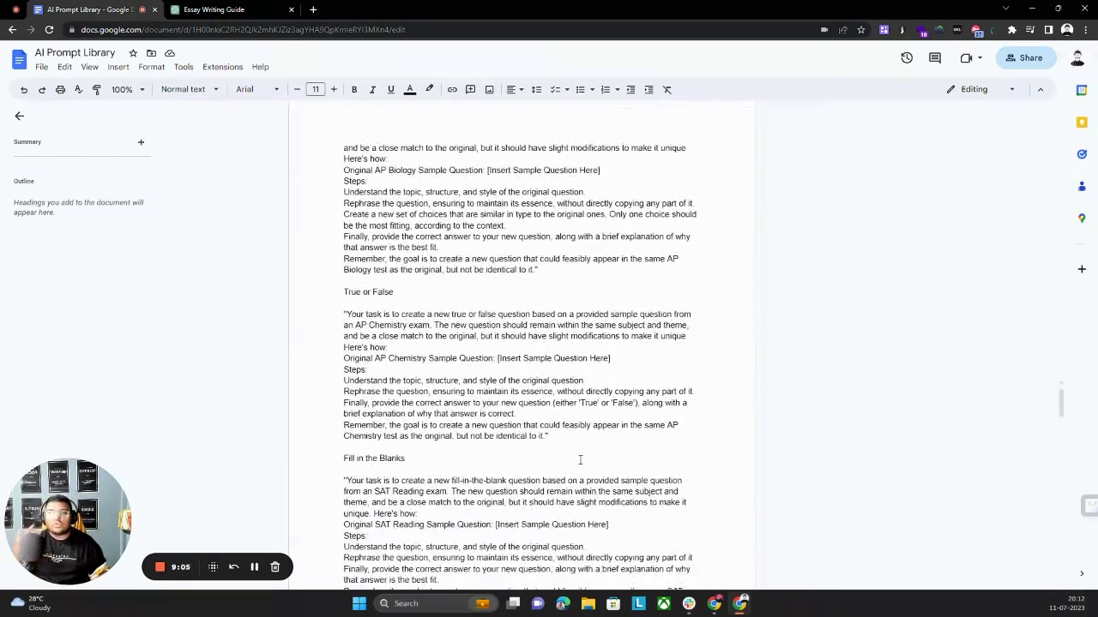
scroll(580, 461, down, 4)
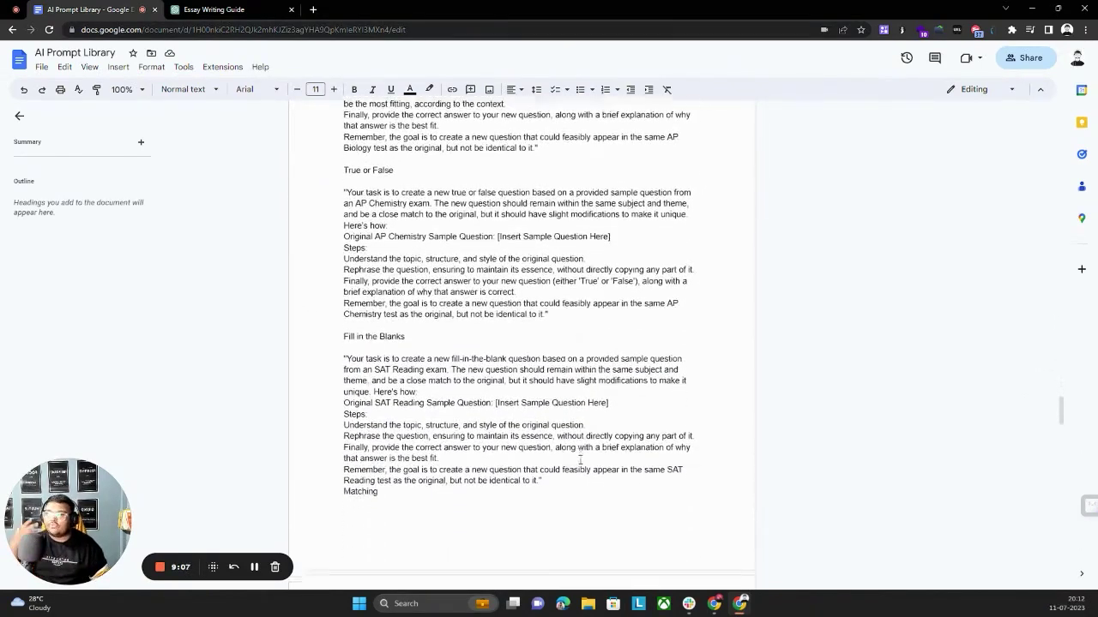
scroll(581, 460, down, 4)
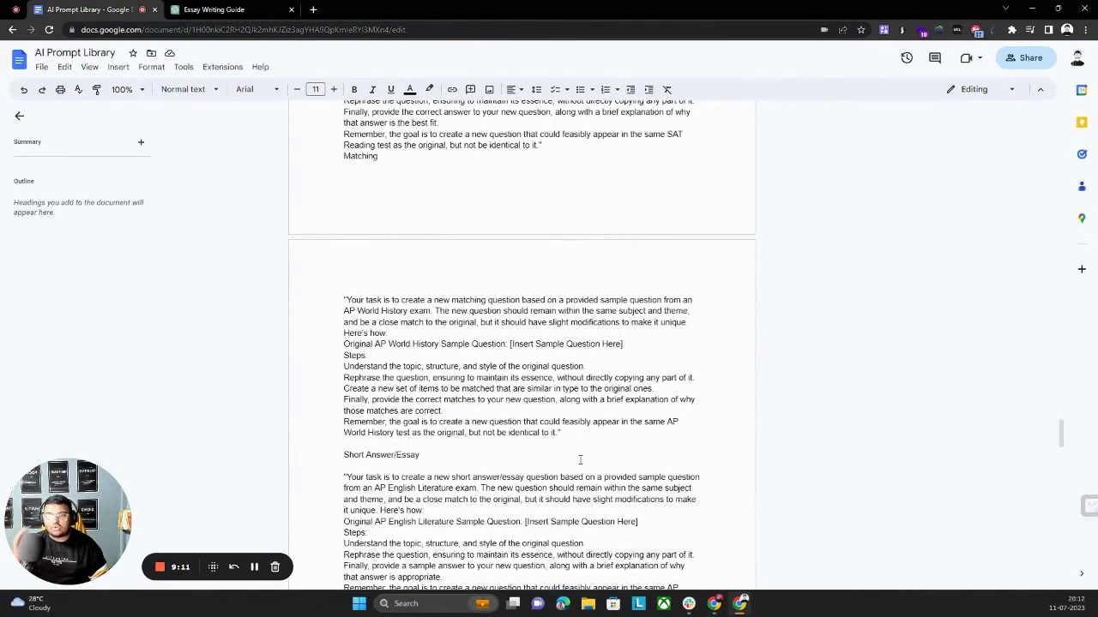
scroll(580, 461, down, 4)
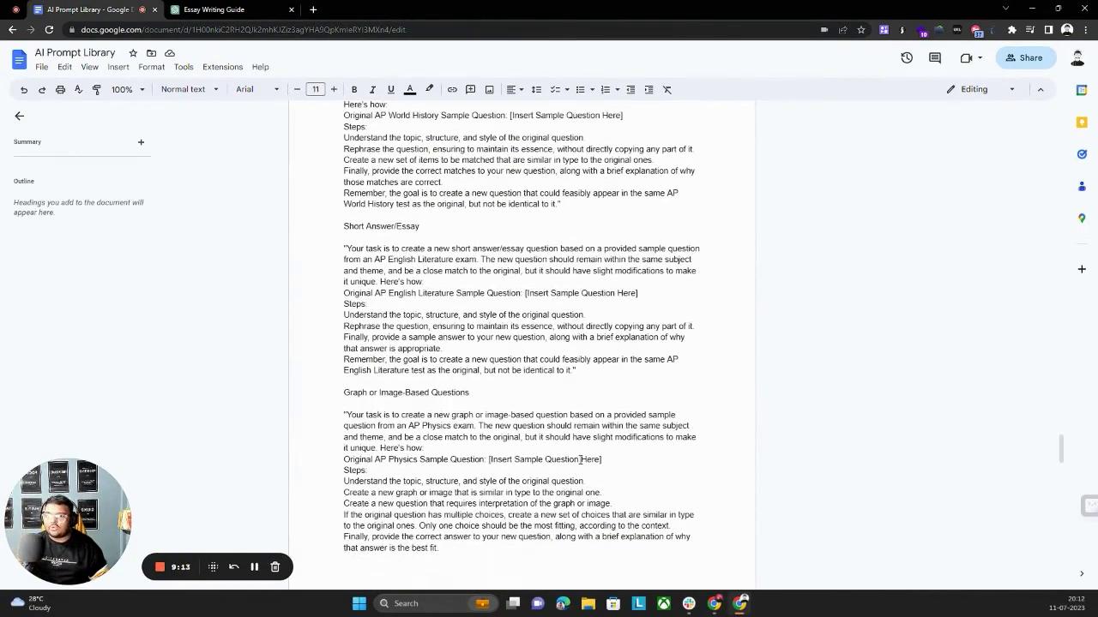
scroll(580, 460, down, 1)
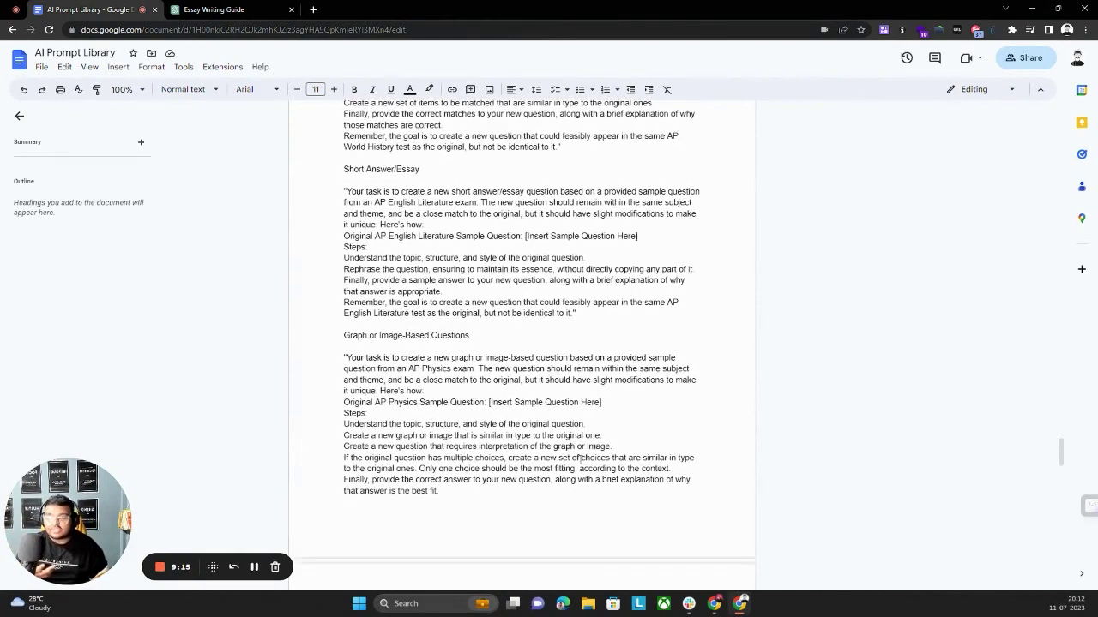
scroll(580, 461, down, 5)
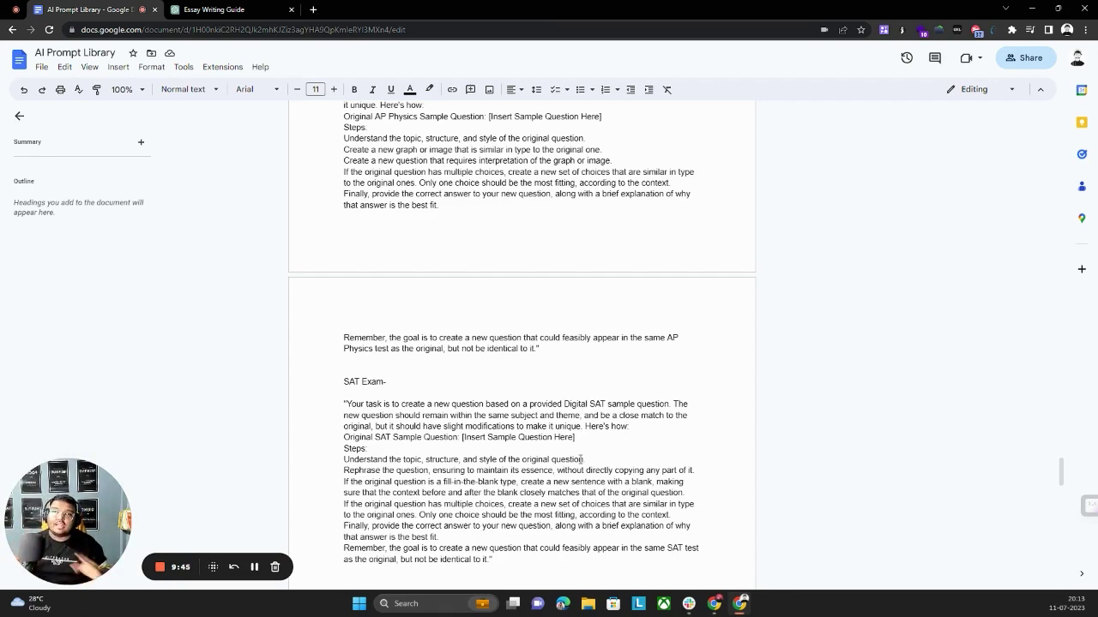
Step: Switch back to the ChatGPT Essay Writing Guide chat and reread the submitted Digital SAT prompt above the response
key(ctrl+Tab)
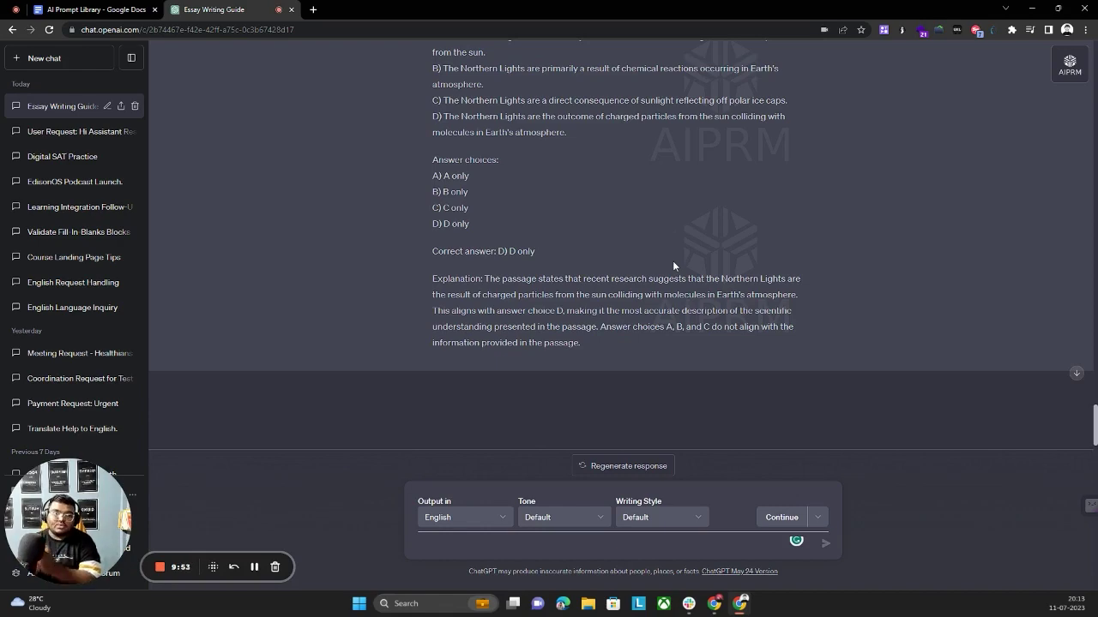
scroll(622, 252, up, 10)
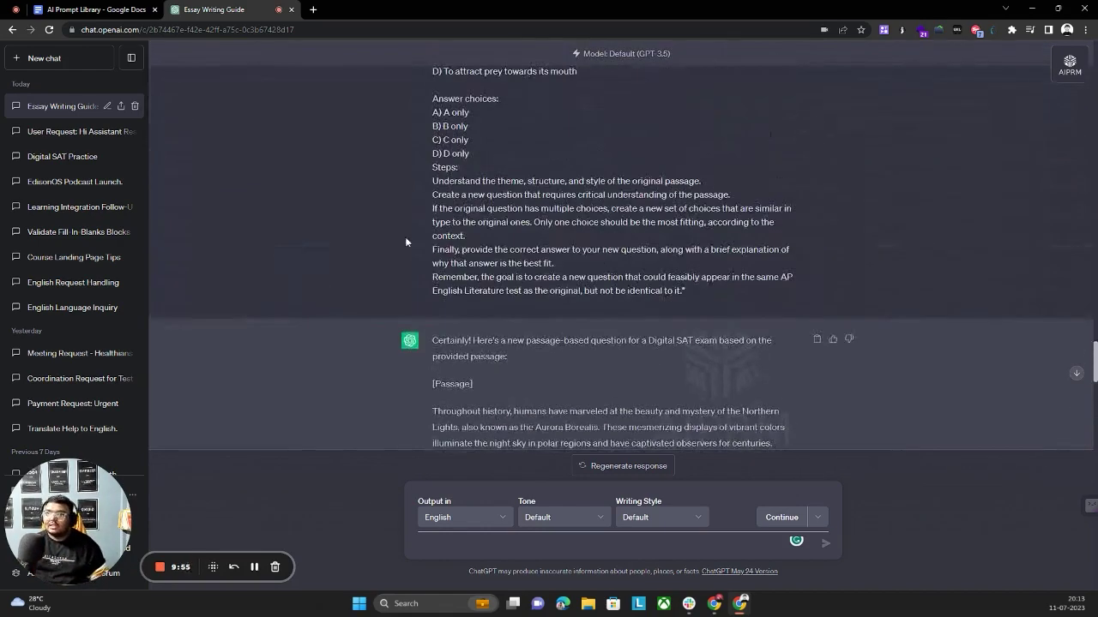
scroll(406, 242, up, 5)
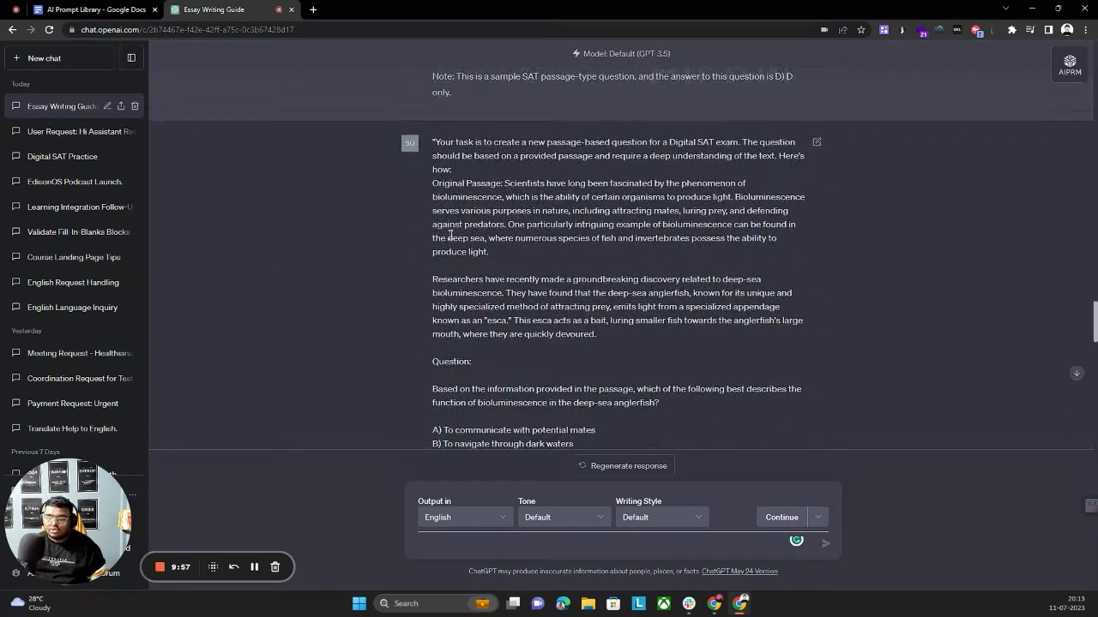